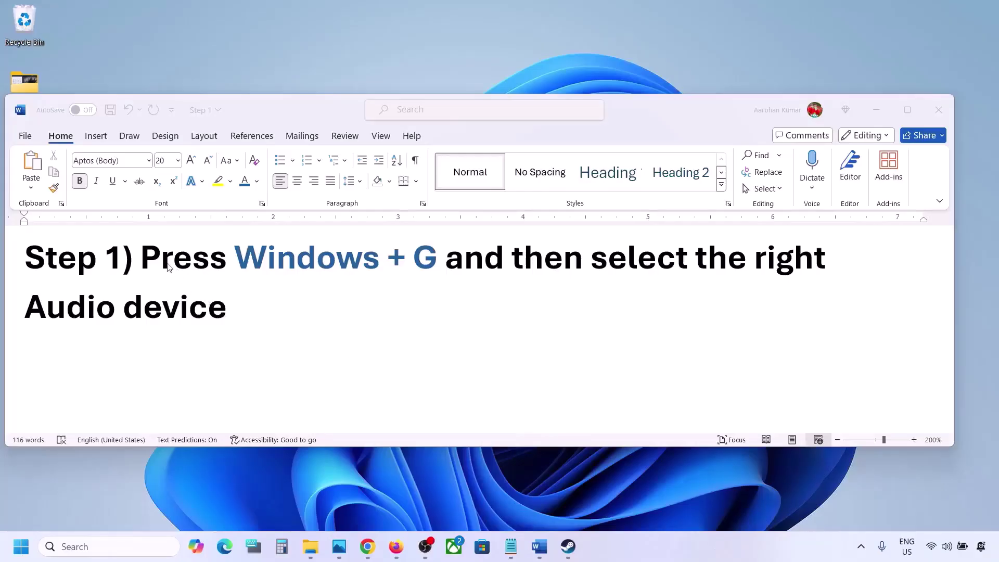
Review the Step 1 note in Word, then bring up the Xbox Game Bar overlay
{"action": "left_click_drag", "start_coordinate": [142, 259], "coordinate": [232, 295]}
{"action": "left_click", "coordinate": [283, 322]}
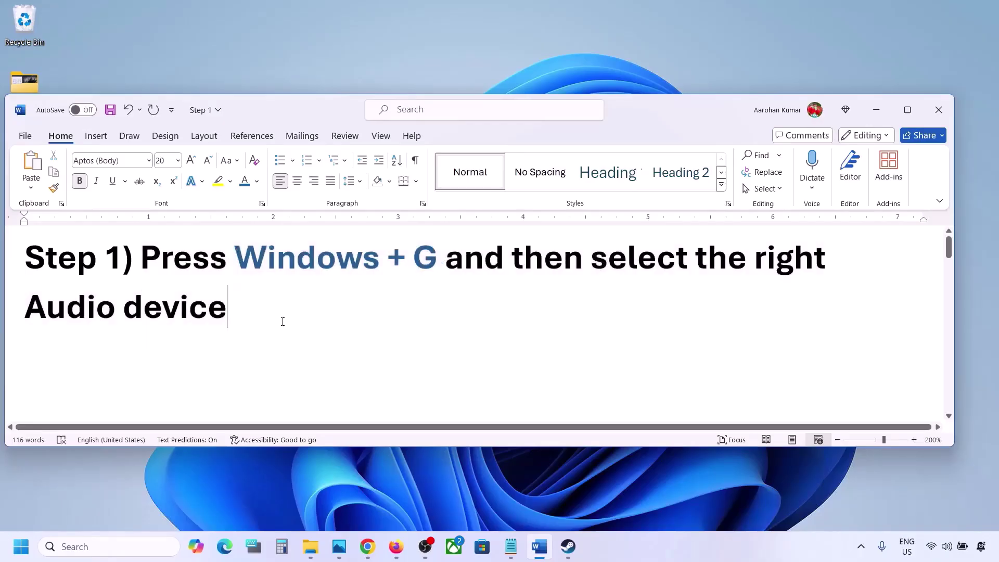
{"action": "key", "text": "super+g"}
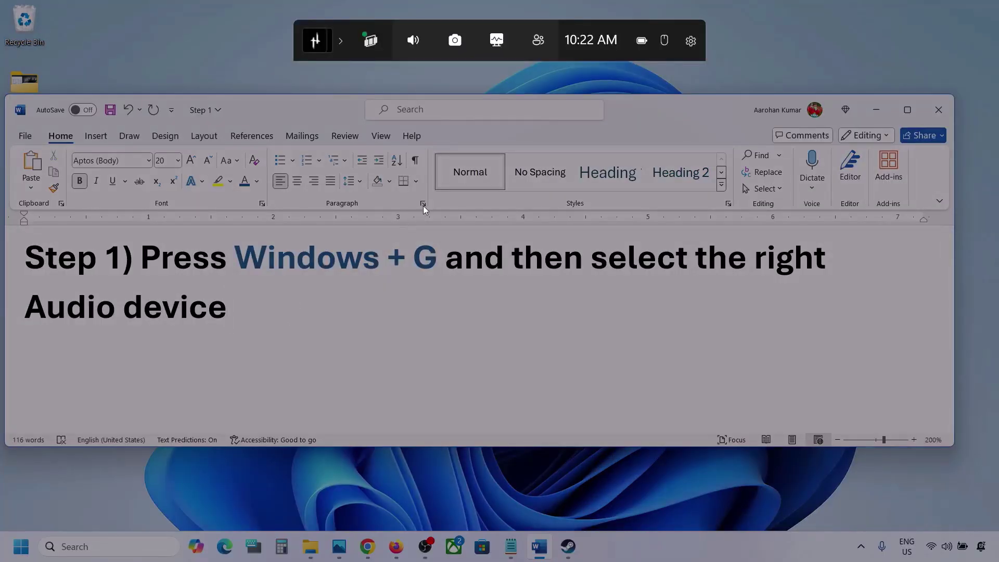
Open the Game Bar audio mixer and keep Speakers (Realtek(R) Audio) as default output
{"action": "left_click", "coordinate": [414, 42]}
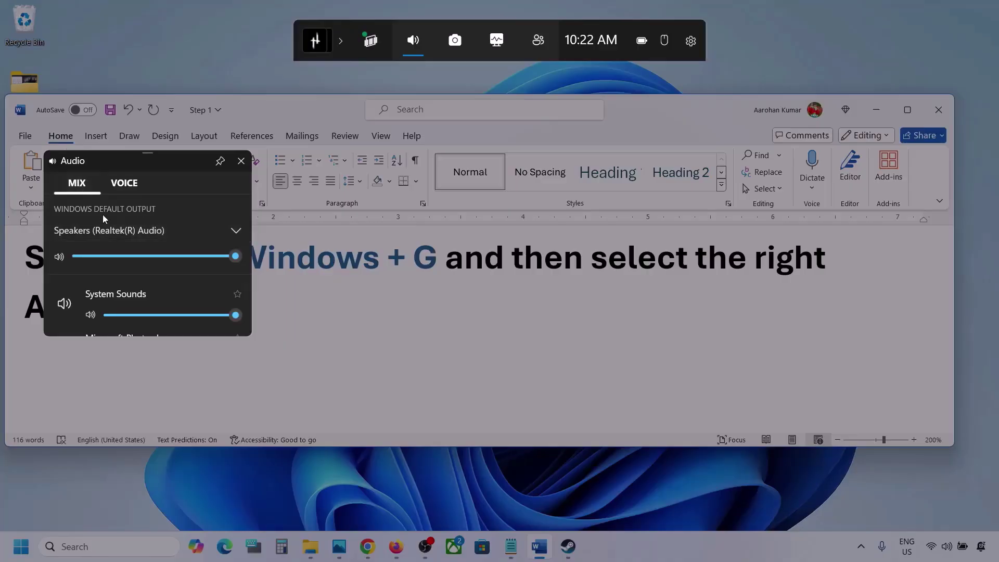
{"action": "left_click", "coordinate": [237, 232]}
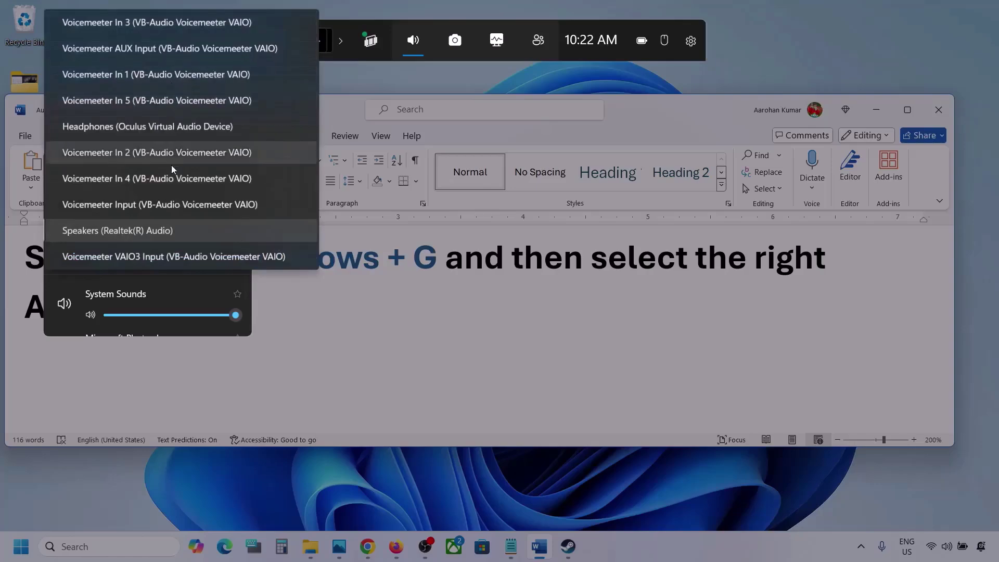
{"action": "left_click", "coordinate": [157, 232]}
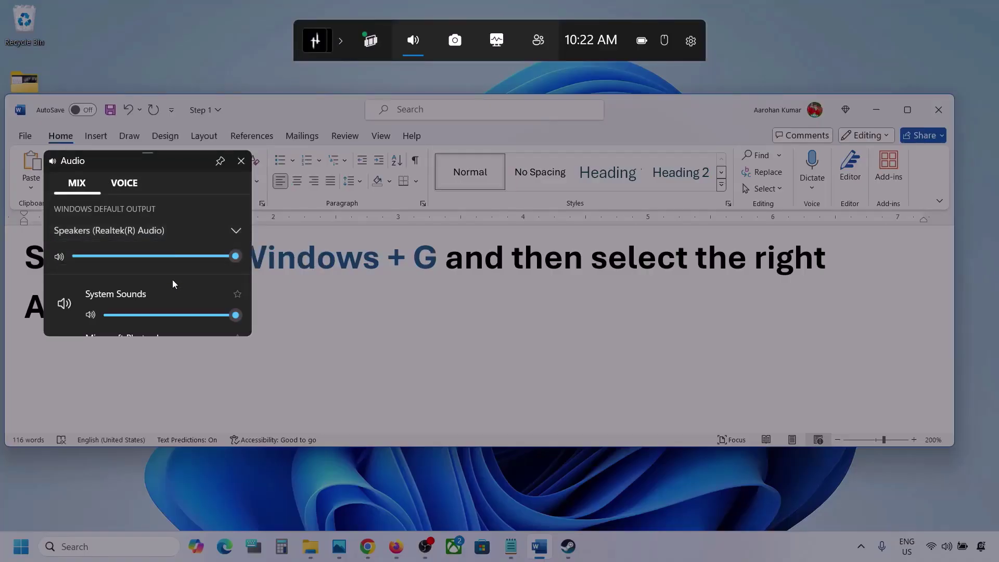
Enlarge the mixer panel and check each app's volume, leaving Microsoft Photos Legacy near full
{"action": "scroll", "coordinate": [173, 293], "scroll_direction": "down", "scroll_amount": 2}
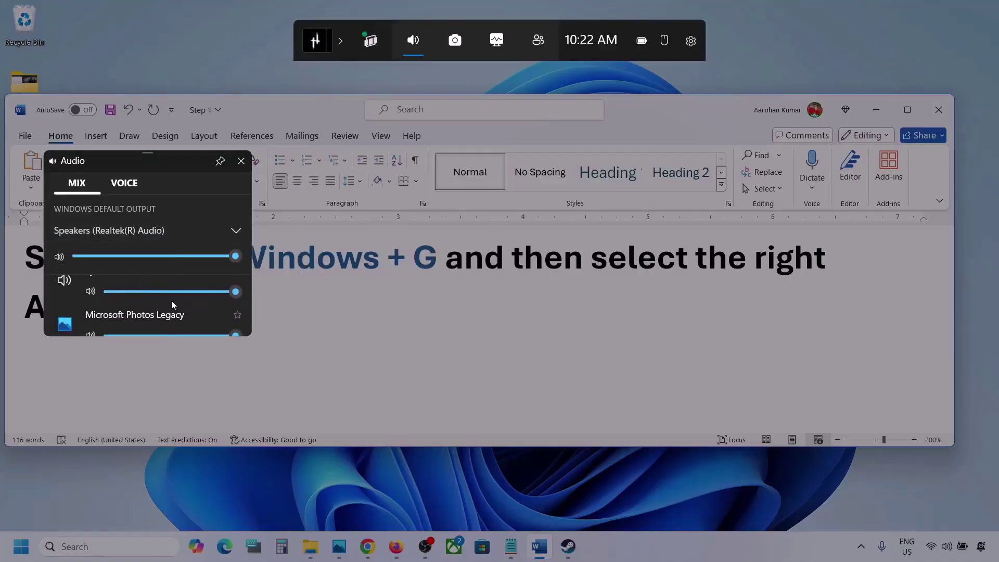
{"action": "left_click_drag", "start_coordinate": [162, 339], "coordinate": [167, 460]}
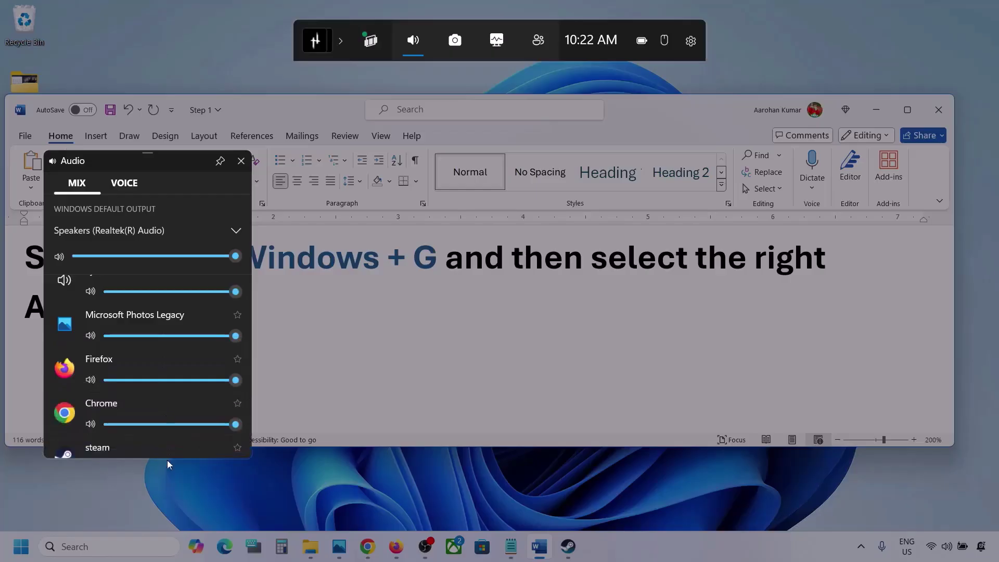
{"action": "scroll", "coordinate": [151, 360], "scroll_direction": "up", "scroll_amount": 1}
{"action": "scroll", "coordinate": [151, 360], "scroll_direction": "down", "scroll_amount": 2}
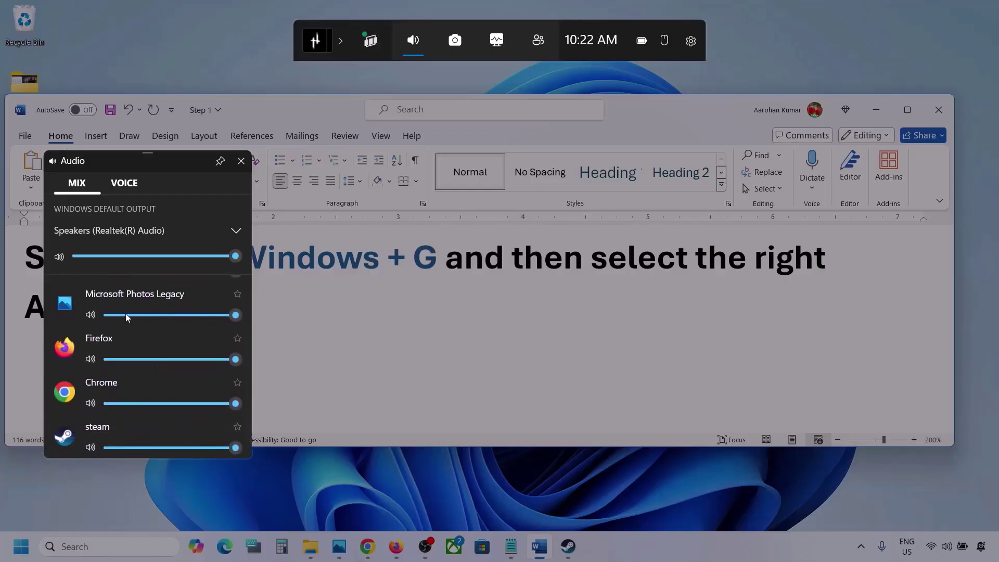
{"action": "scroll", "coordinate": [123, 371], "scroll_direction": "up", "scroll_amount": 1}
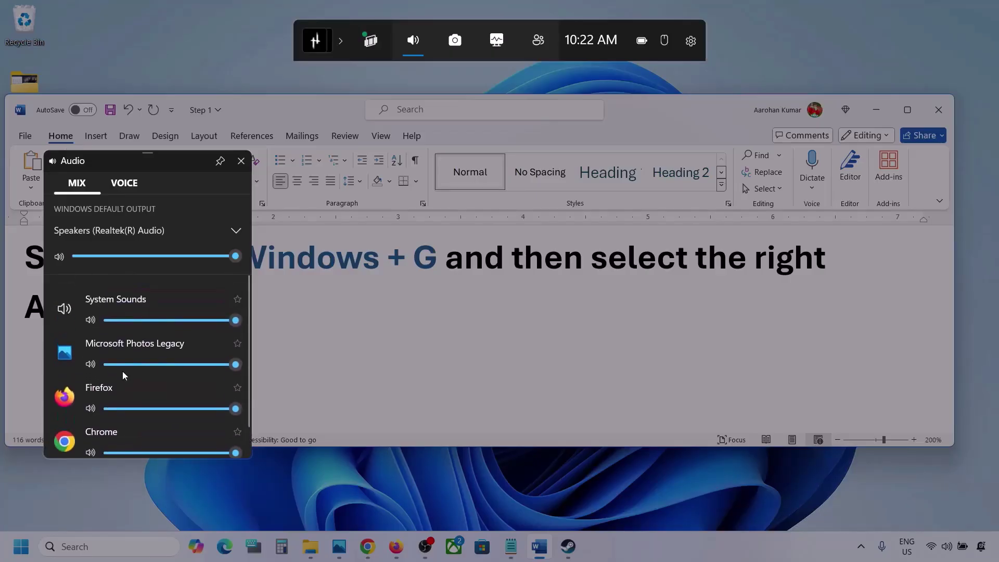
{"action": "mouse_move", "coordinate": [237, 358]}
{"action": "mouse_move", "coordinate": [236, 358]}
{"action": "left_mouse_down"}
{"action": "mouse_move", "coordinate": [161, 364]}
{"action": "mouse_move", "coordinate": [236, 358]}
{"action": "left_mouse_up"}
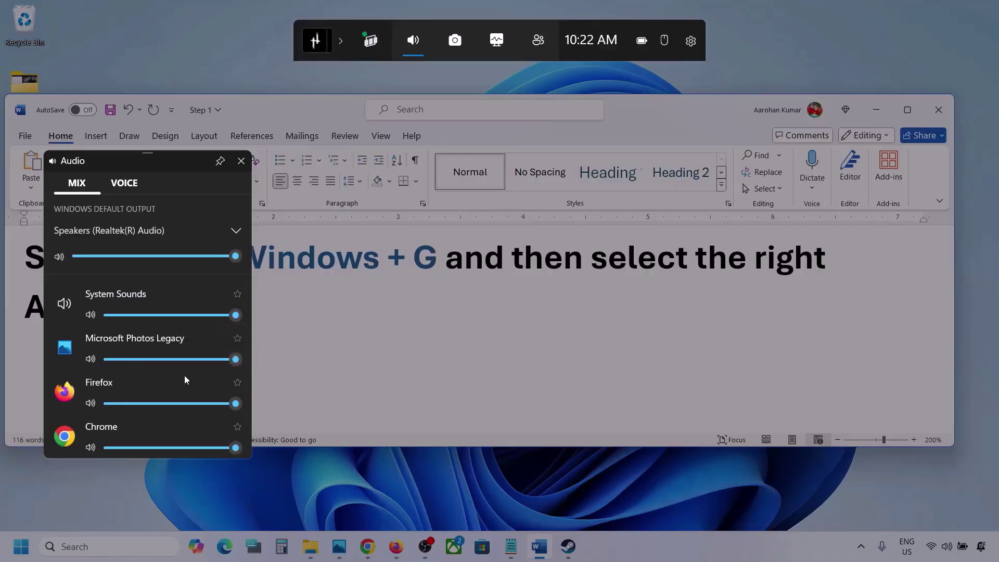
{"action": "scroll", "coordinate": [184, 376], "scroll_direction": "down", "scroll_amount": 1}
{"action": "mouse_move", "coordinate": [238, 362]}
{"action": "left_mouse_down"}
{"action": "mouse_move", "coordinate": [206, 362]}
{"action": "mouse_move", "coordinate": [254, 365]}
{"action": "left_mouse_up"}
{"action": "scroll", "coordinate": [146, 384], "scroll_direction": "down", "scroll_amount": 1}
{"action": "scroll", "coordinate": [148, 386], "scroll_direction": "up", "scroll_amount": 1}
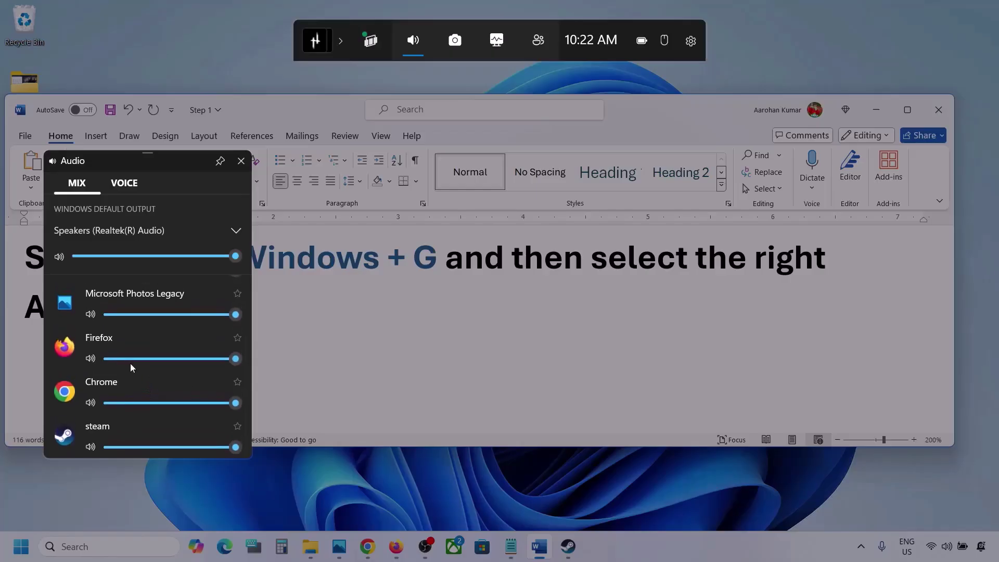
{"action": "scroll", "coordinate": [129, 408], "scroll_direction": "up", "scroll_amount": 1}
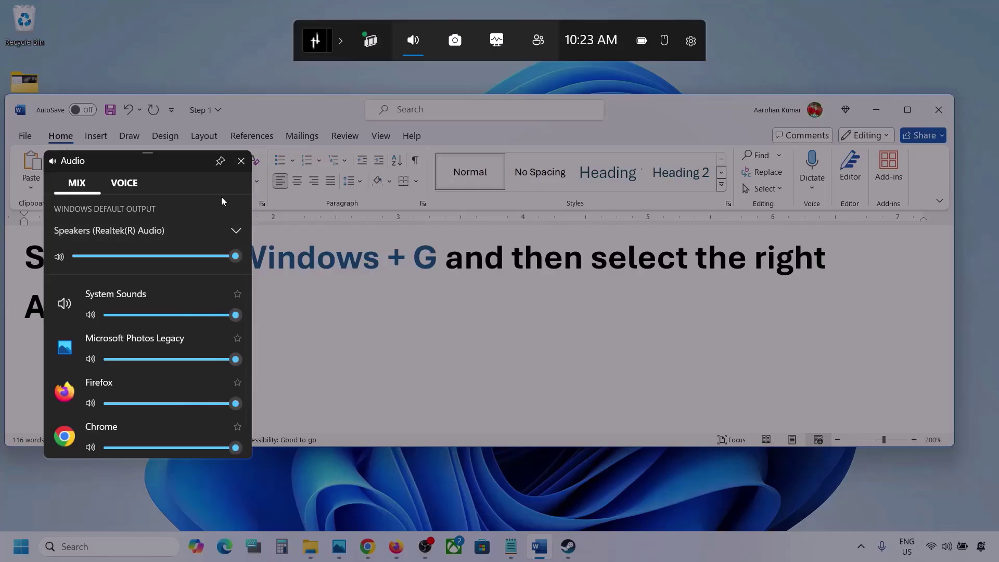
On the Voice tab, keep Microphone Array as input and make Speakers (Realtek(R) Audio) the communications output
{"action": "left_click", "coordinate": [122, 183]}
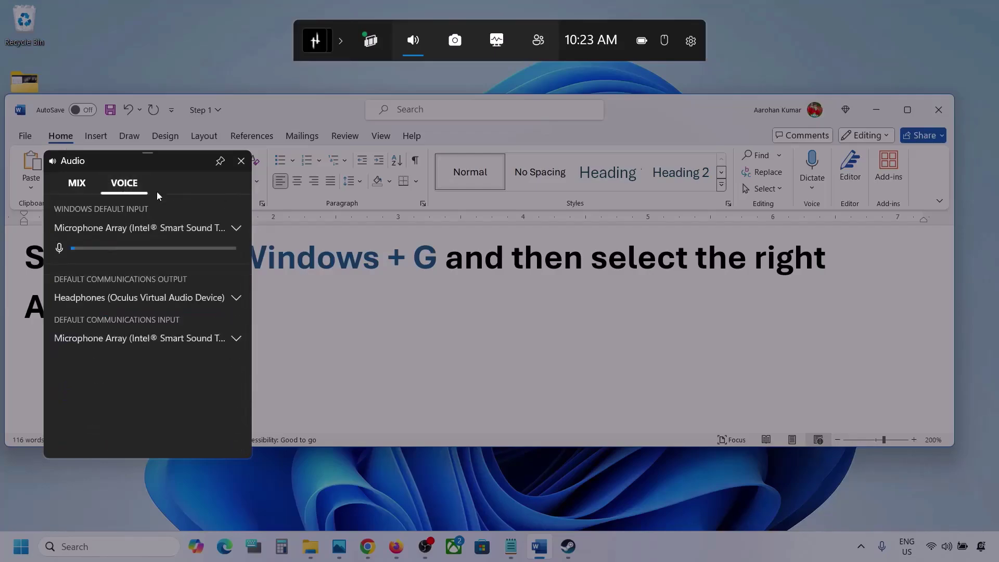
{"action": "left_click", "coordinate": [236, 228]}
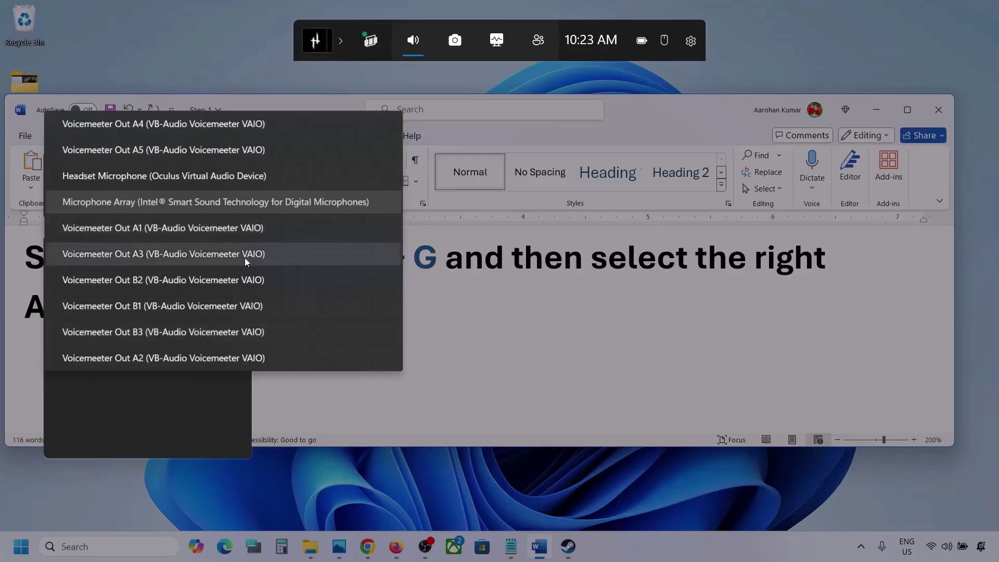
{"action": "left_click", "coordinate": [236, 203]}
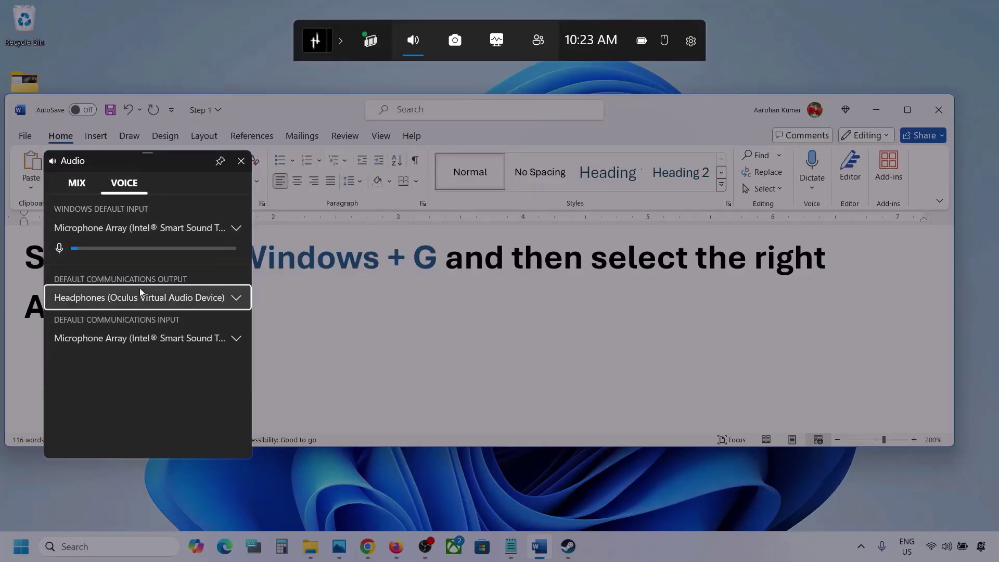
{"action": "left_click", "coordinate": [236, 298]}
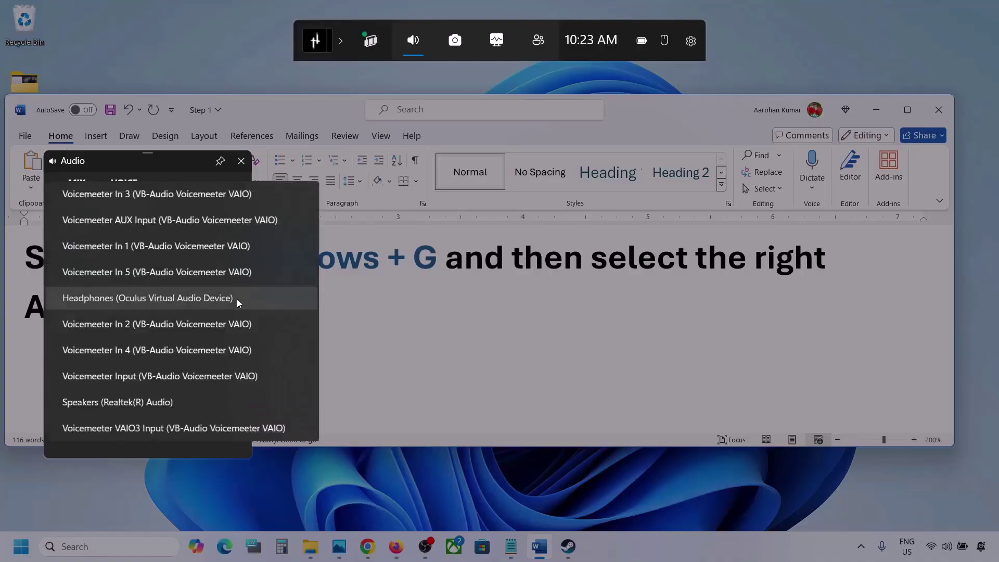
{"action": "left_click", "coordinate": [158, 401]}
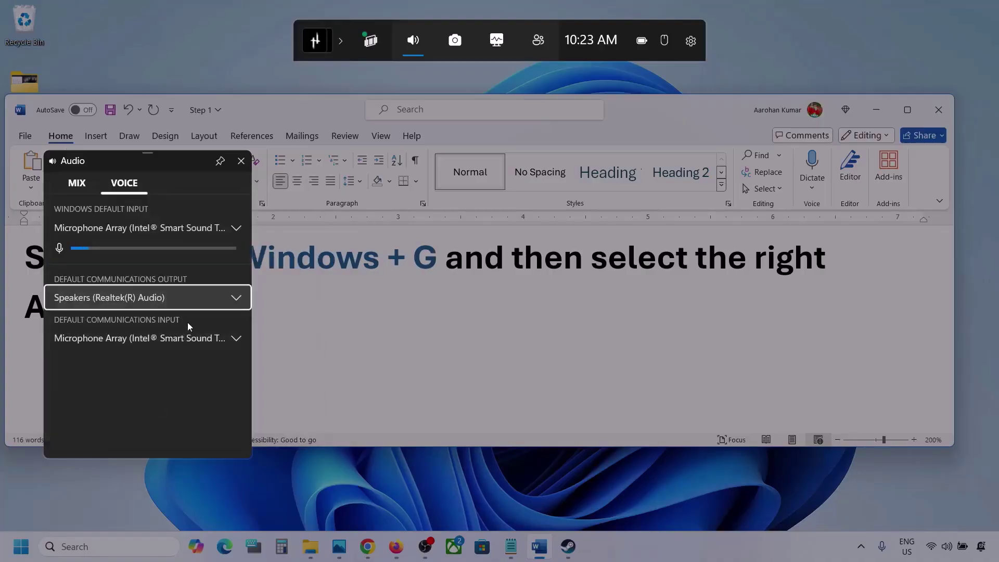
Keep Microphone Array as communications input and close the audio widget
{"action": "left_click", "coordinate": [235, 338]}
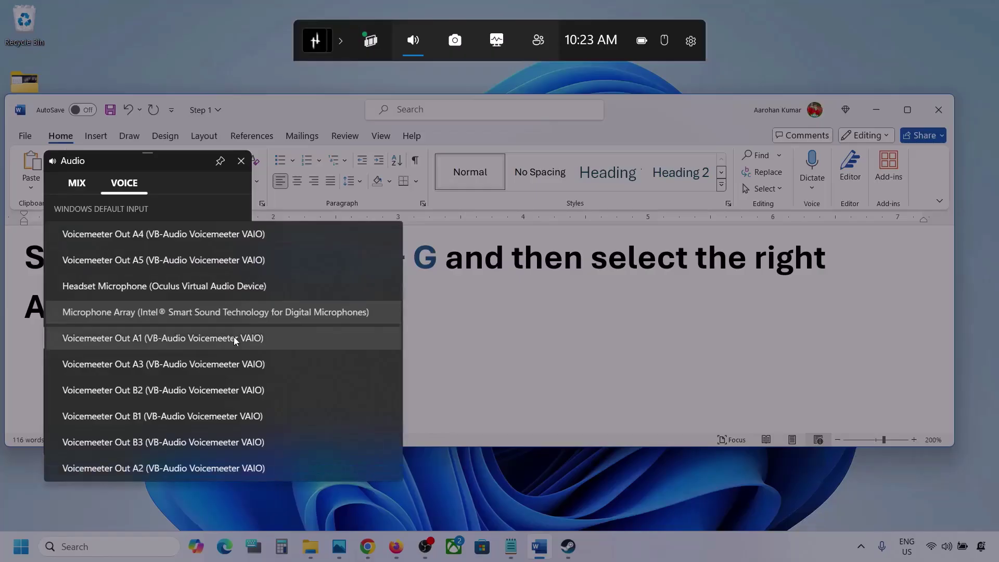
{"action": "left_click", "coordinate": [271, 312]}
{"action": "left_click", "coordinate": [241, 162]}
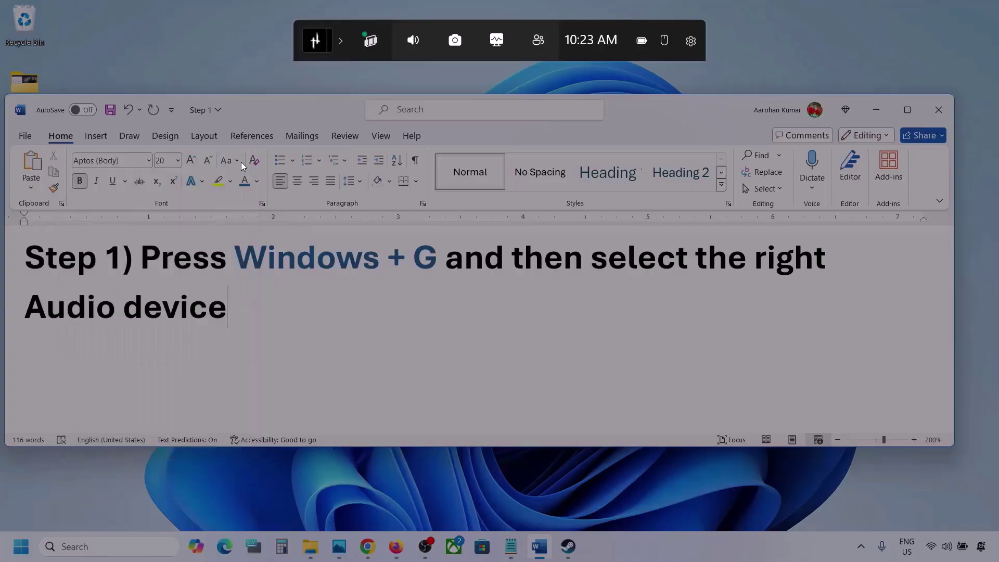
Dismiss the Game Bar, highlight Step 2's 'Make sure volume is not mute', and minimize Word
{"action": "left_click", "coordinate": [281, 321]}
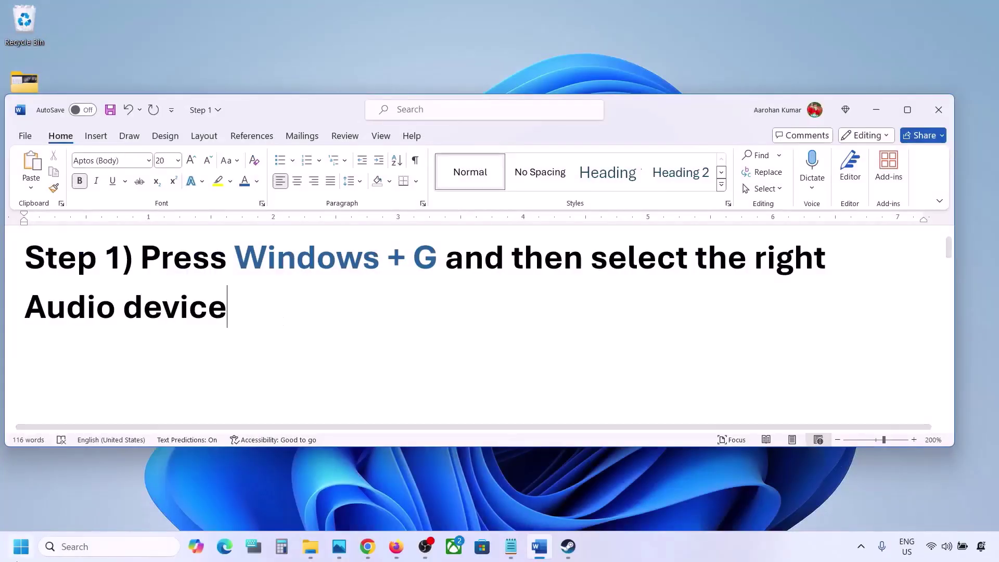
{"action": "left_click", "coordinate": [20, 546]}
{"action": "left_click", "coordinate": [468, 417]}
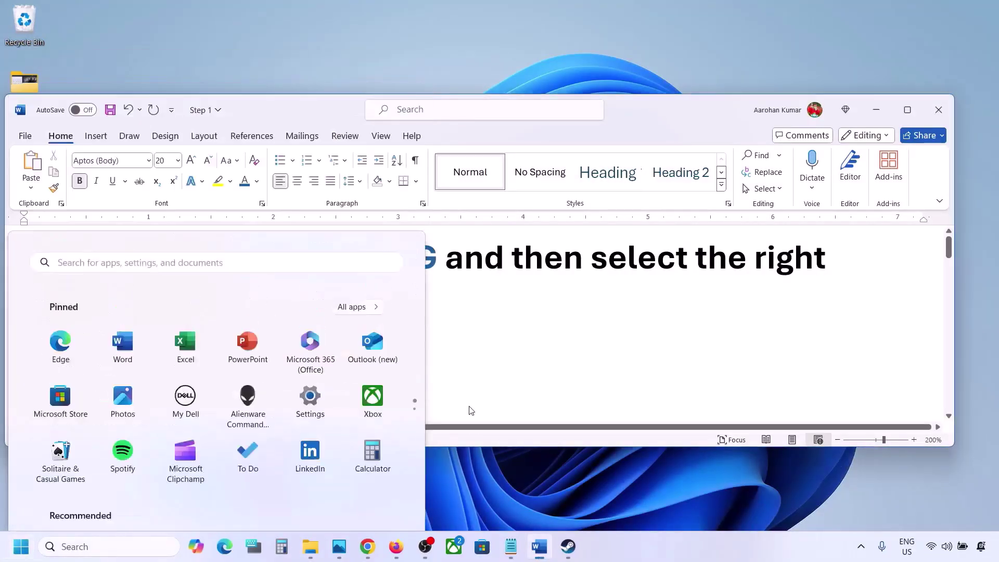
{"action": "scroll", "coordinate": [469, 408], "scroll_direction": "down", "scroll_amount": 5}
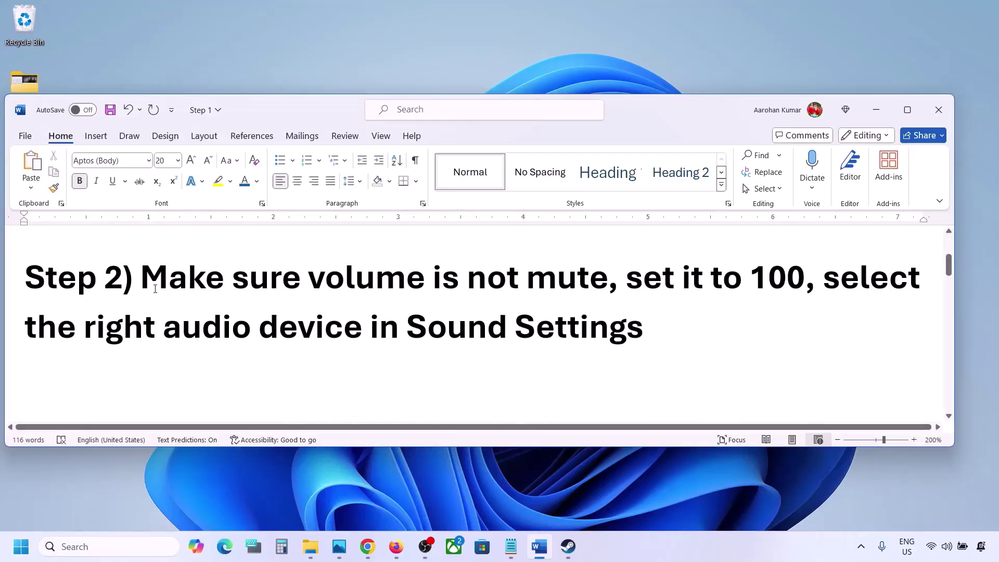
{"action": "left_click_drag", "start_coordinate": [155, 289], "coordinate": [608, 289]}
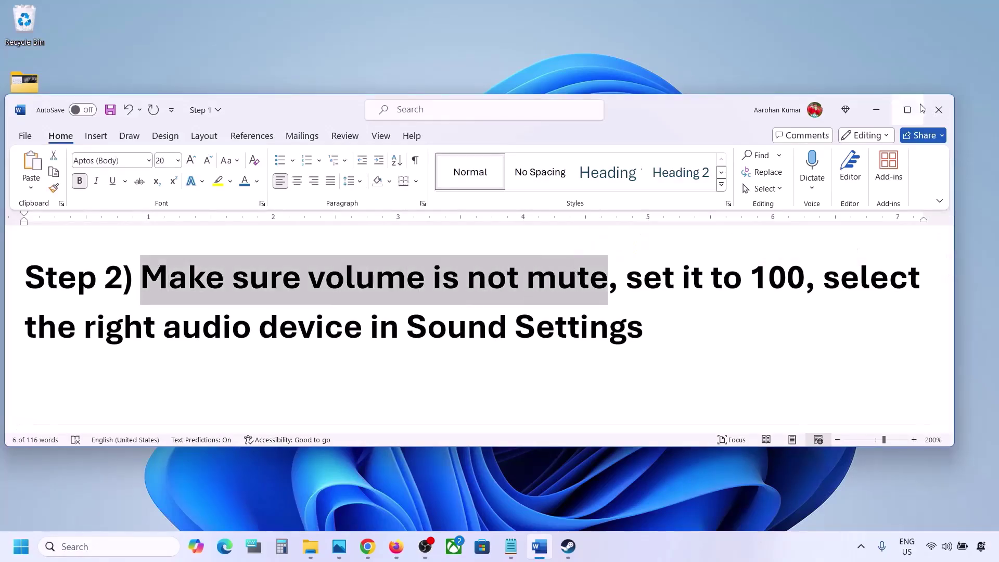
{"action": "left_click", "coordinate": [876, 109]}
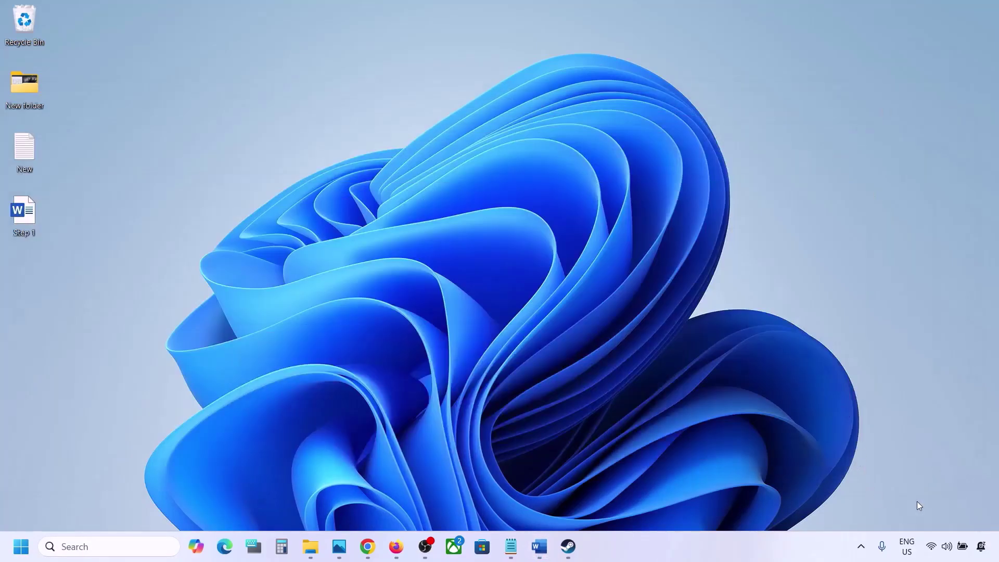
Check app volumes in the Volume mixer, leaving Steam at 100, then close Settings
{"action": "right_click", "coordinate": [948, 548]}
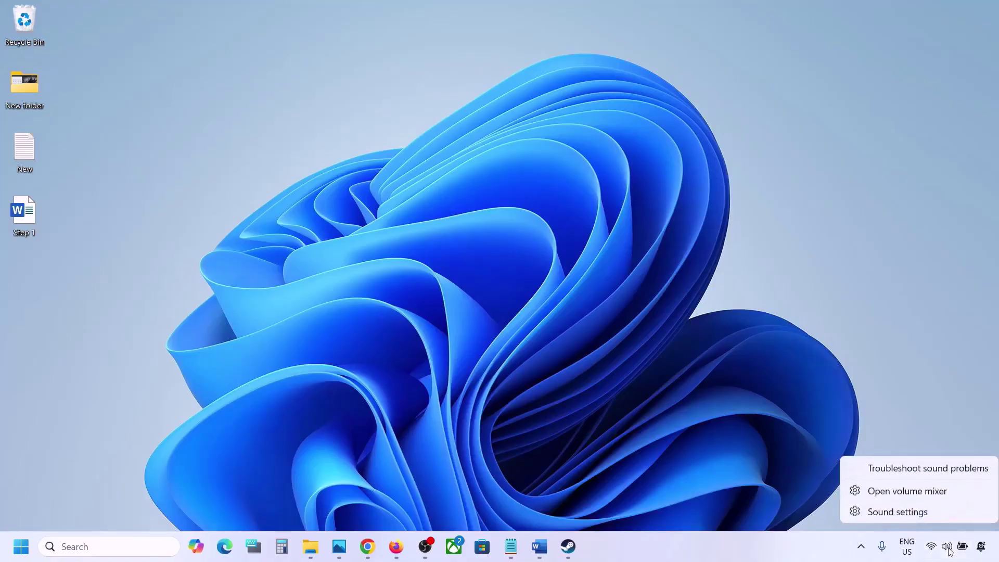
{"action": "left_click", "coordinate": [918, 492]}
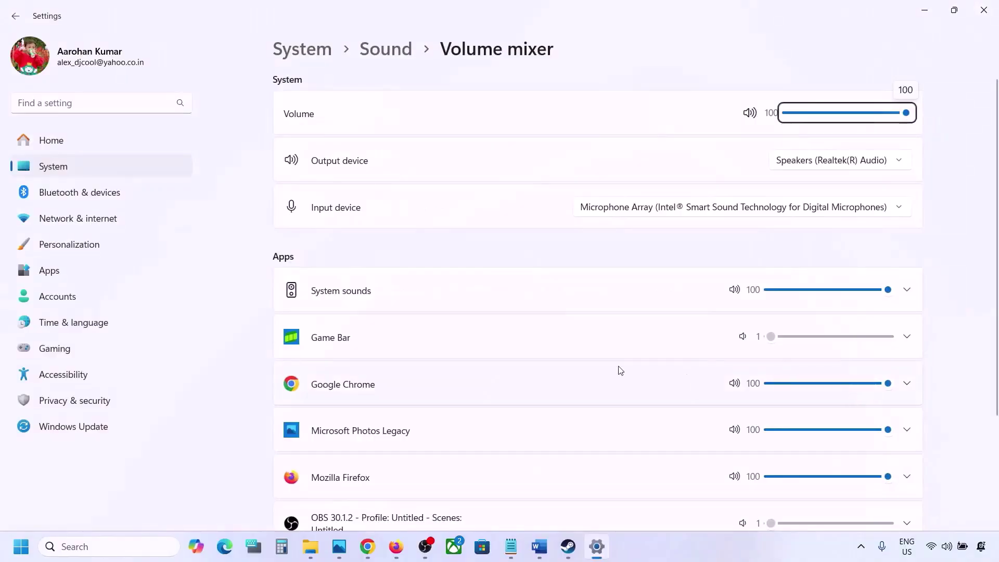
{"action": "scroll", "coordinate": [620, 370], "scroll_direction": "down", "scroll_amount": 2}
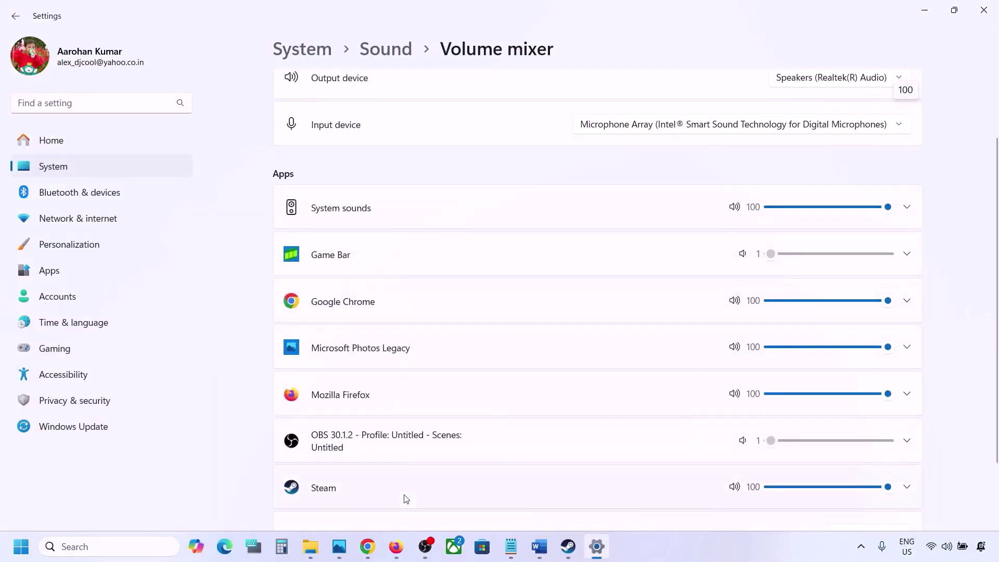
{"action": "scroll", "coordinate": [575, 447], "scroll_direction": "down", "scroll_amount": 1}
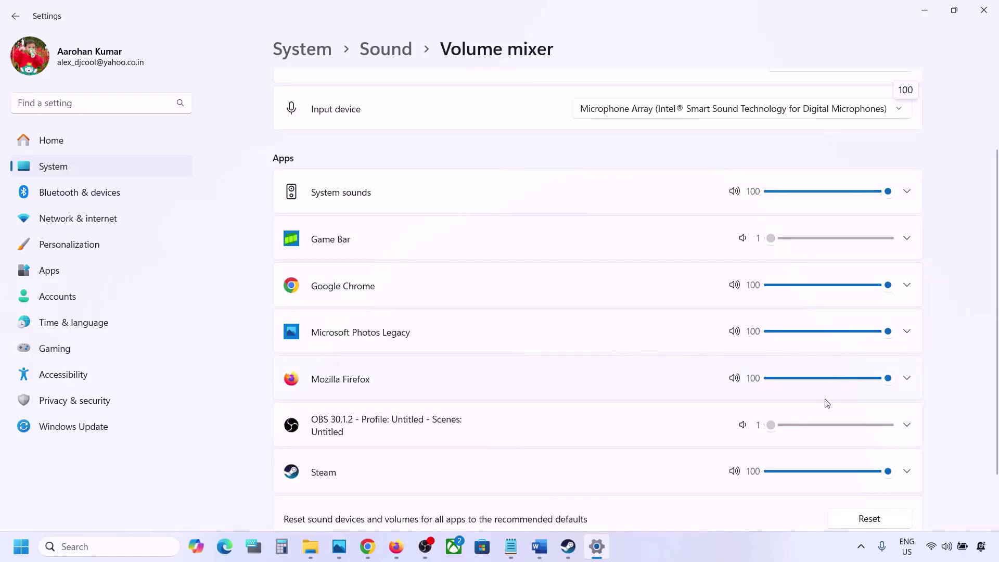
{"action": "mouse_move", "coordinate": [887, 471]}
{"action": "left_mouse_down"}
{"action": "mouse_move", "coordinate": [769, 476]}
{"action": "mouse_move", "coordinate": [888, 473]}
{"action": "left_mouse_up"}
{"action": "left_click", "coordinate": [984, 9]}
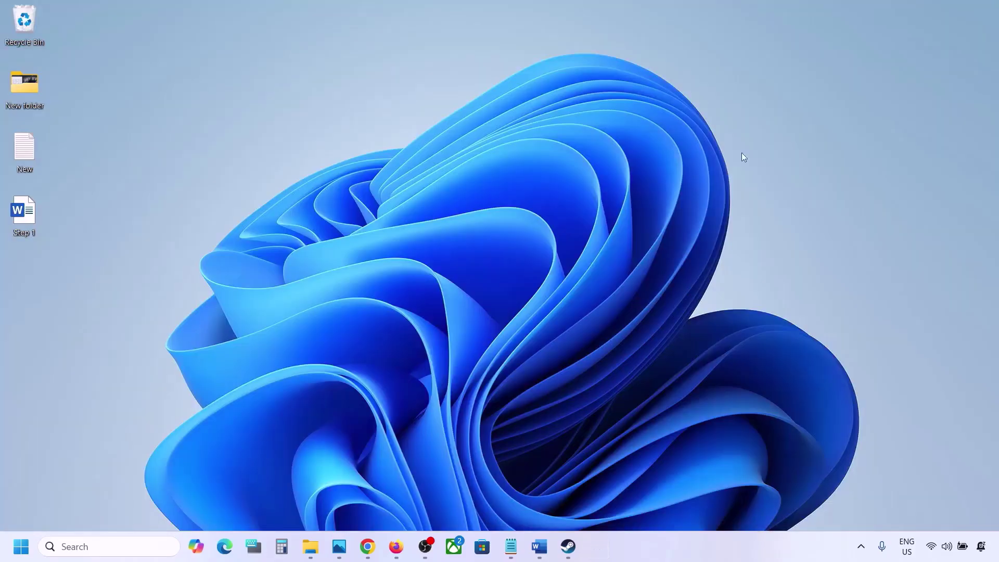
Reread Step 1's 'right audio device in Sound Settings' note, then open Sound settings from the taskbar volume icon
{"action": "left_click", "coordinate": [539, 546]}
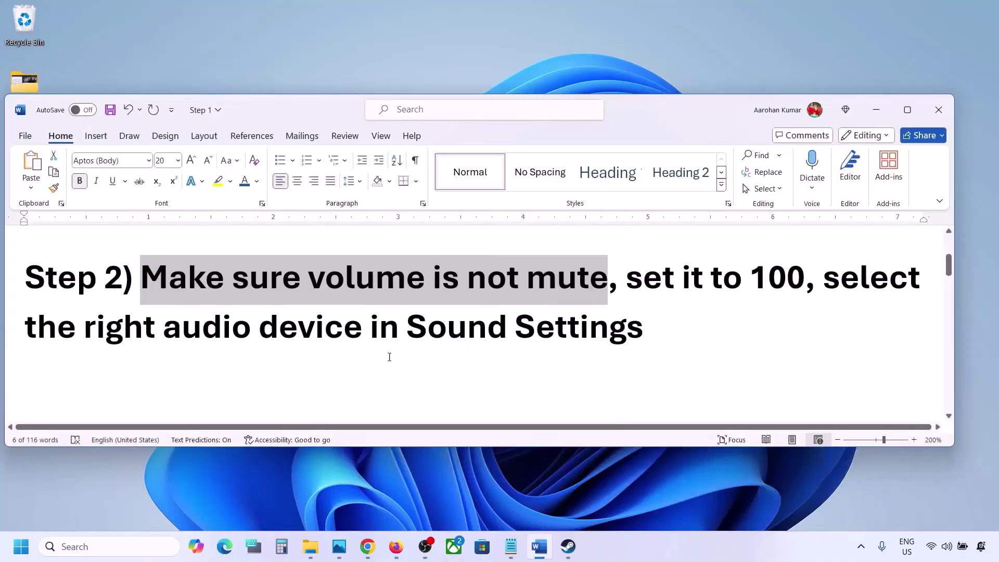
{"action": "left_click_drag", "start_coordinate": [83, 337], "coordinate": [644, 333]}
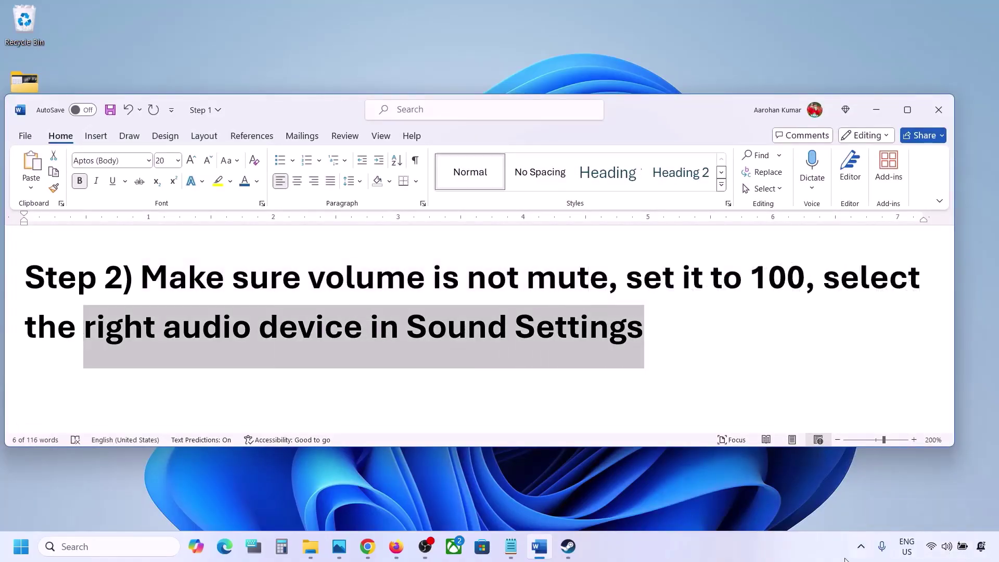
{"action": "left_click", "coordinate": [946, 547]}
{"action": "right_click", "coordinate": [945, 548]}
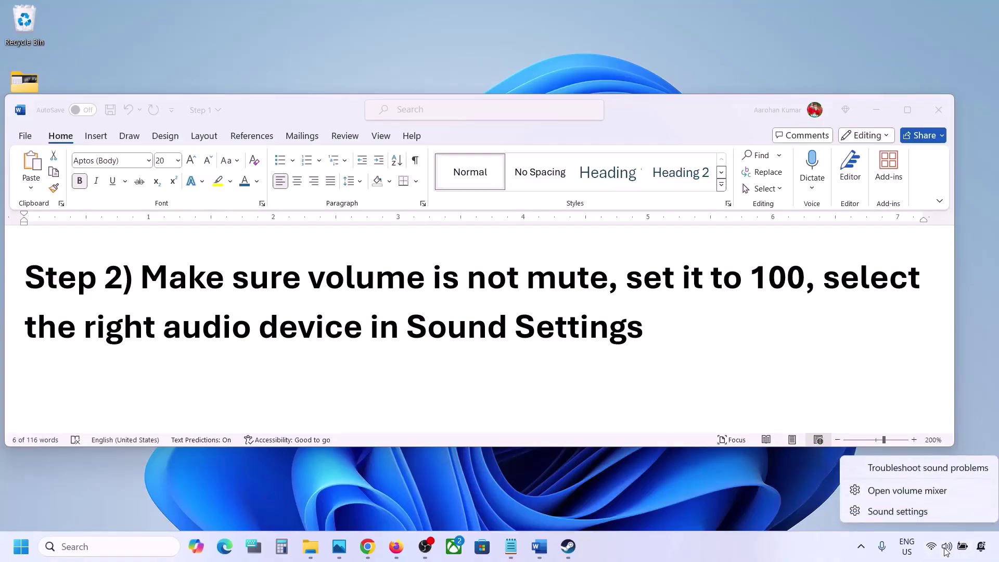
{"action": "left_click", "coordinate": [917, 514]}
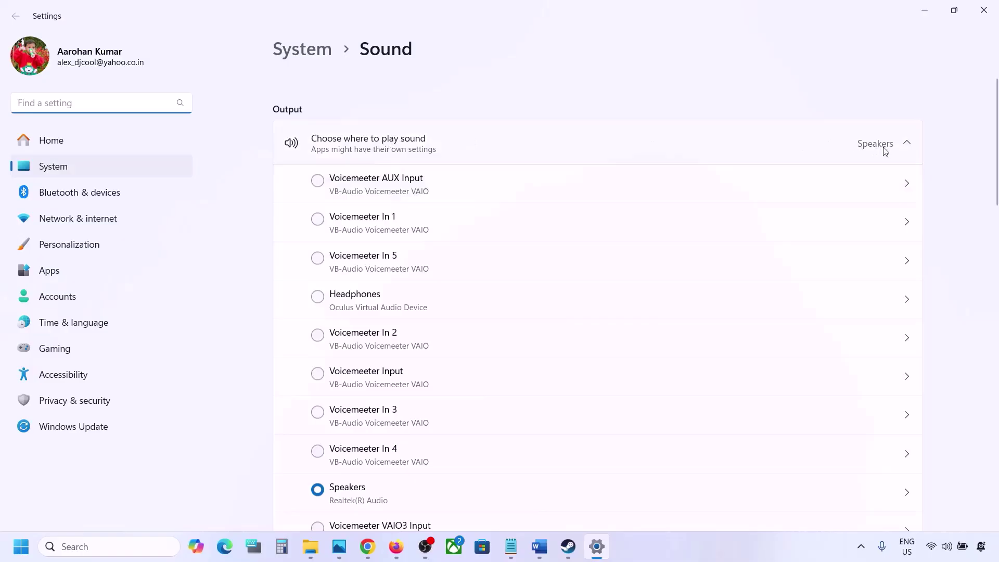
Keep Speakers as output at volume 100, confirm Microphone Array input at 100, and close Settings
{"action": "scroll", "coordinate": [450, 370], "scroll_direction": "down", "scroll_amount": 2}
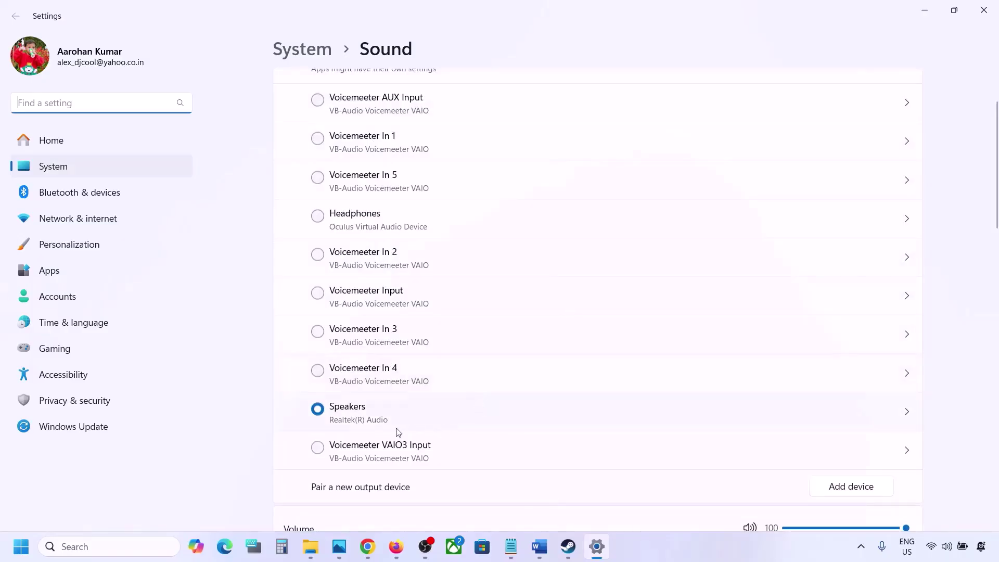
{"action": "left_click", "coordinate": [364, 415]}
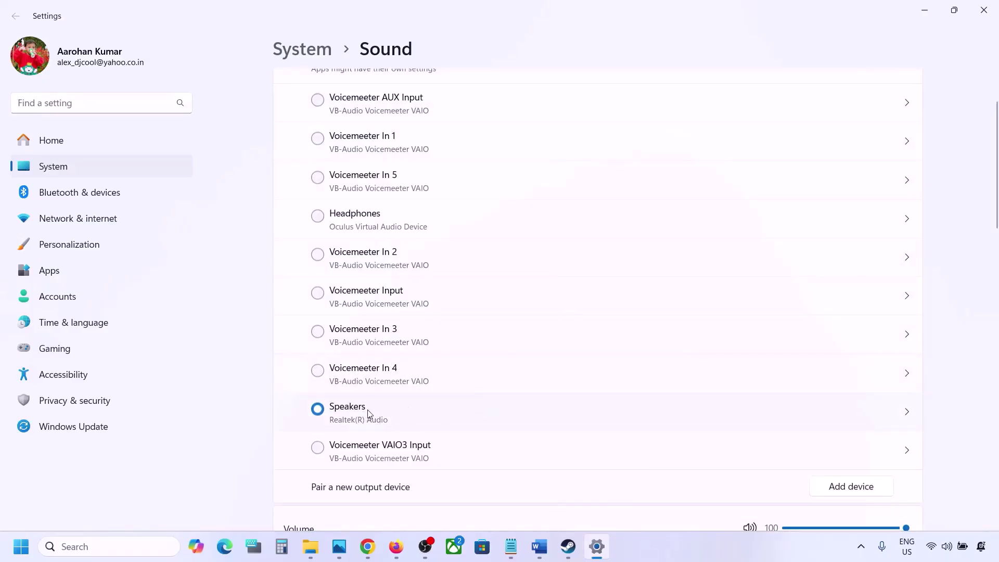
{"action": "scroll", "coordinate": [381, 416], "scroll_direction": "down", "scroll_amount": 5}
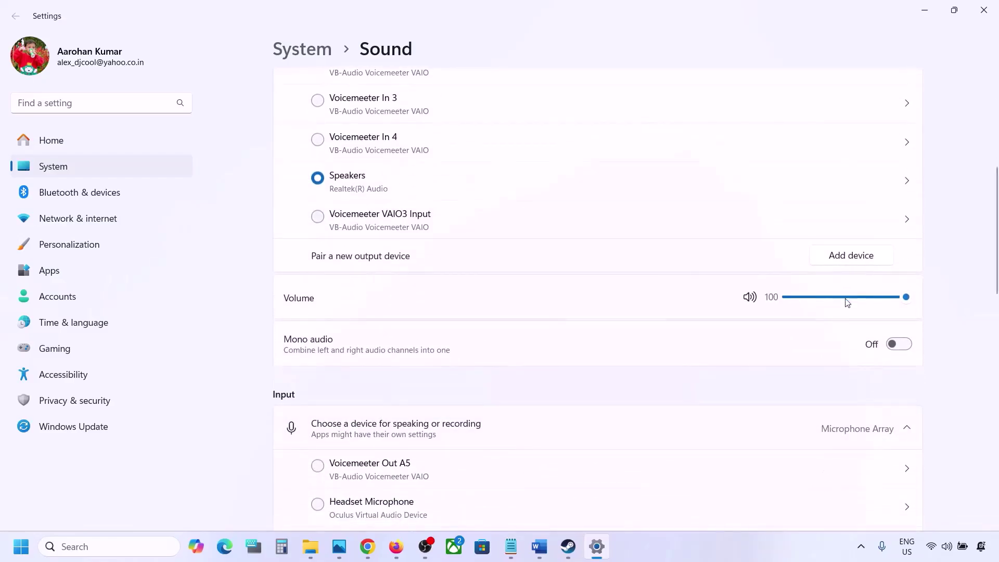
{"action": "scroll", "coordinate": [662, 374], "scroll_direction": "down", "scroll_amount": 6}
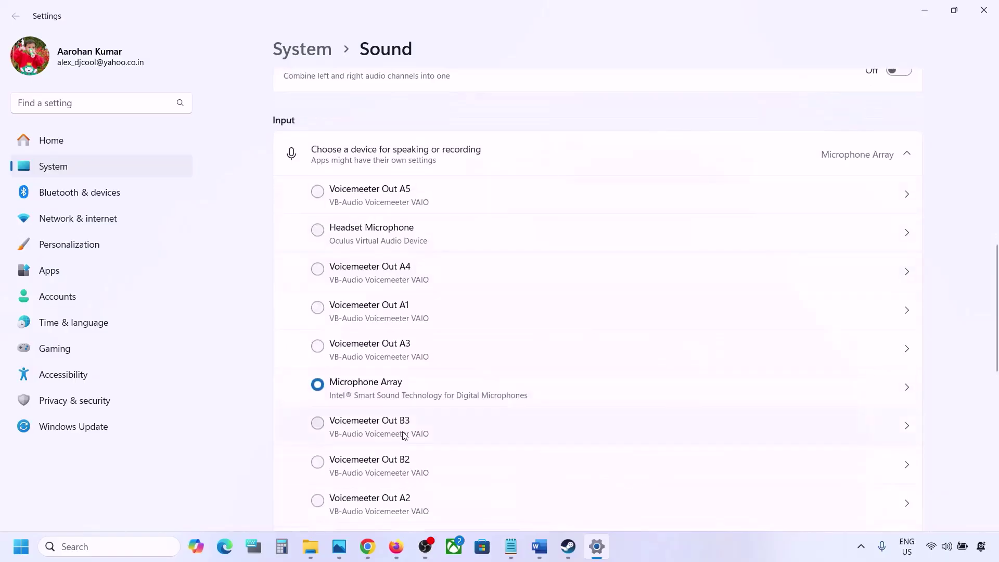
{"action": "scroll", "coordinate": [403, 434], "scroll_direction": "down", "scroll_amount": 2}
{"action": "scroll", "coordinate": [510, 377], "scroll_direction": "down", "scroll_amount": 1}
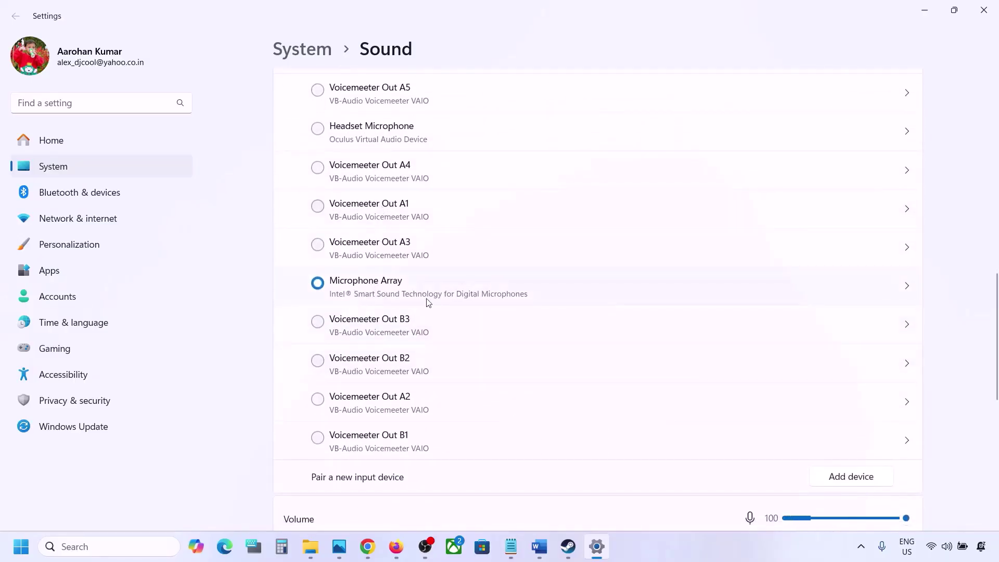
{"action": "scroll", "coordinate": [445, 299], "scroll_direction": "down", "scroll_amount": 3}
{"action": "scroll", "coordinate": [445, 300], "scroll_direction": "down", "scroll_amount": 3}
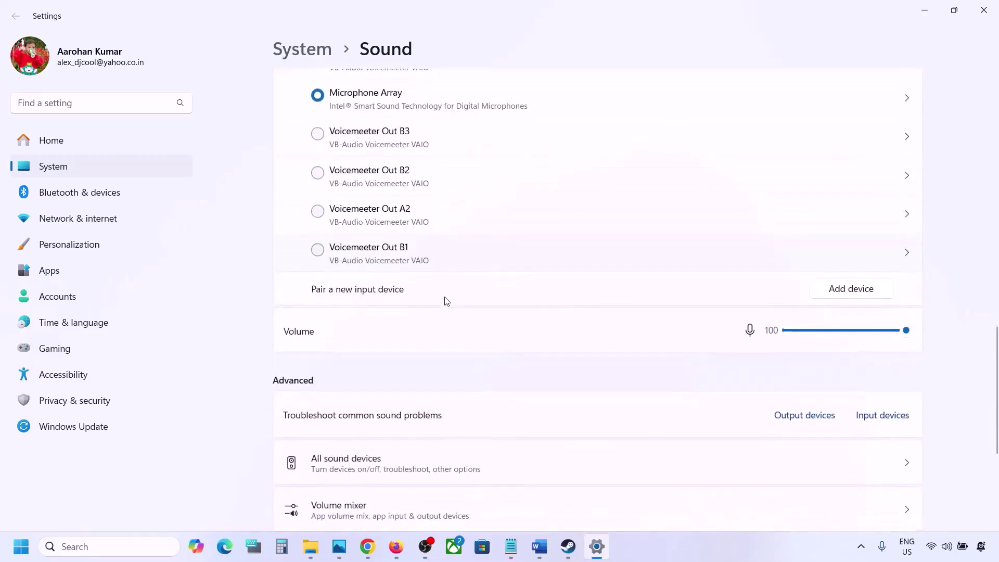
{"action": "scroll", "coordinate": [442, 250], "scroll_direction": "up", "scroll_amount": 5}
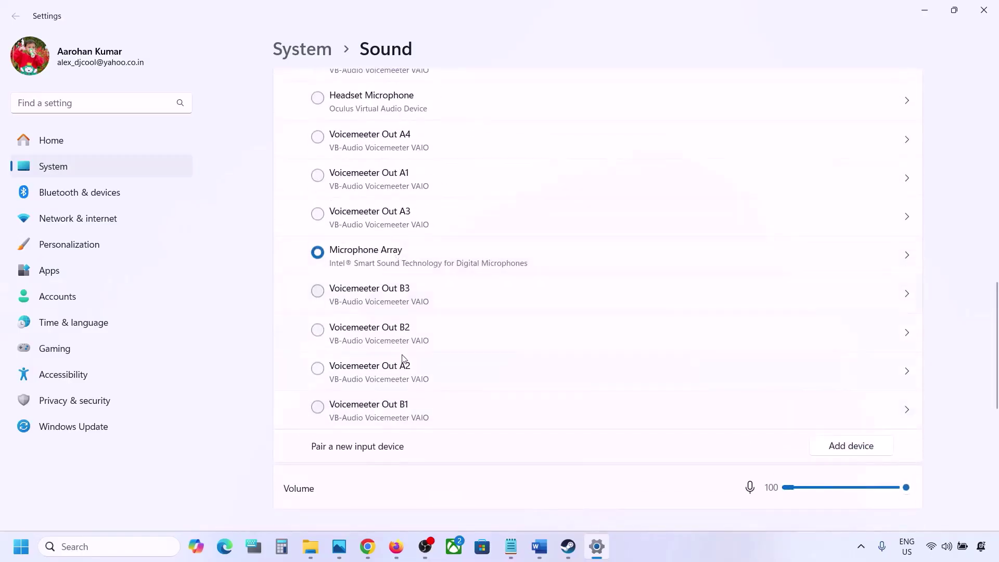
{"action": "scroll", "coordinate": [404, 359], "scroll_direction": "down", "scroll_amount": 6}
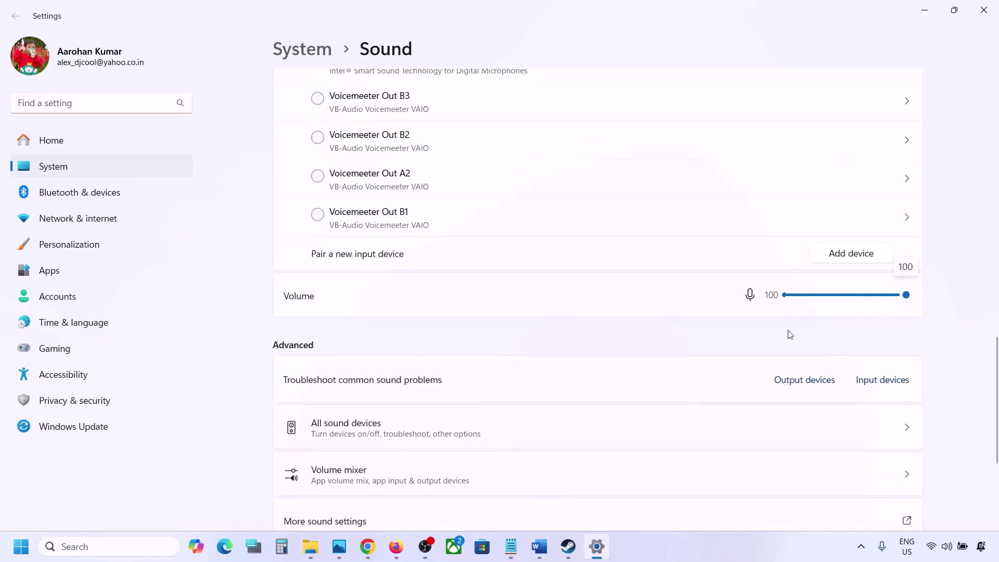
{"action": "scroll", "coordinate": [660, 354], "scroll_direction": "down", "scroll_amount": 2}
{"action": "scroll", "coordinate": [702, 301], "scroll_direction": "down", "scroll_amount": 3}
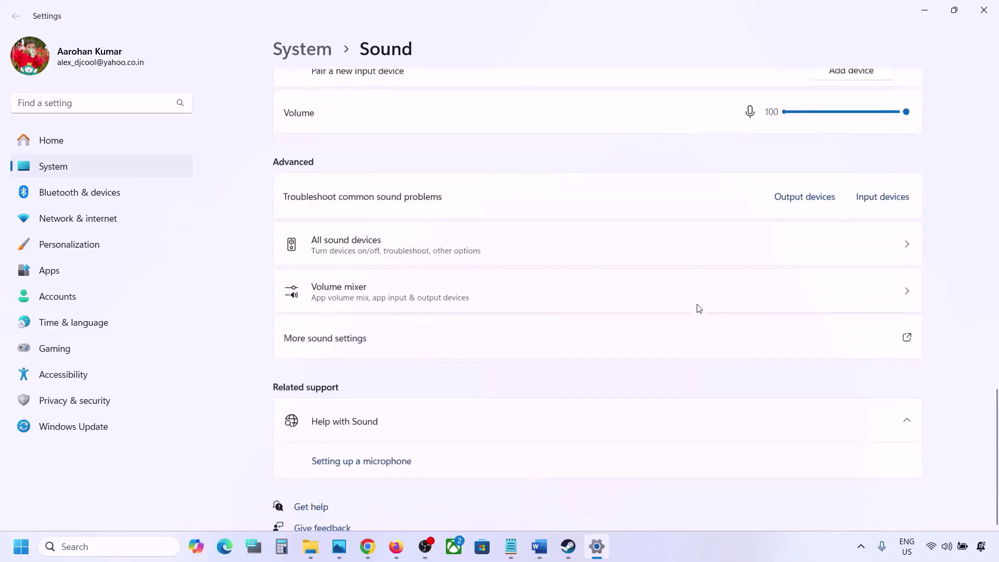
{"action": "left_click", "coordinate": [996, 9]}
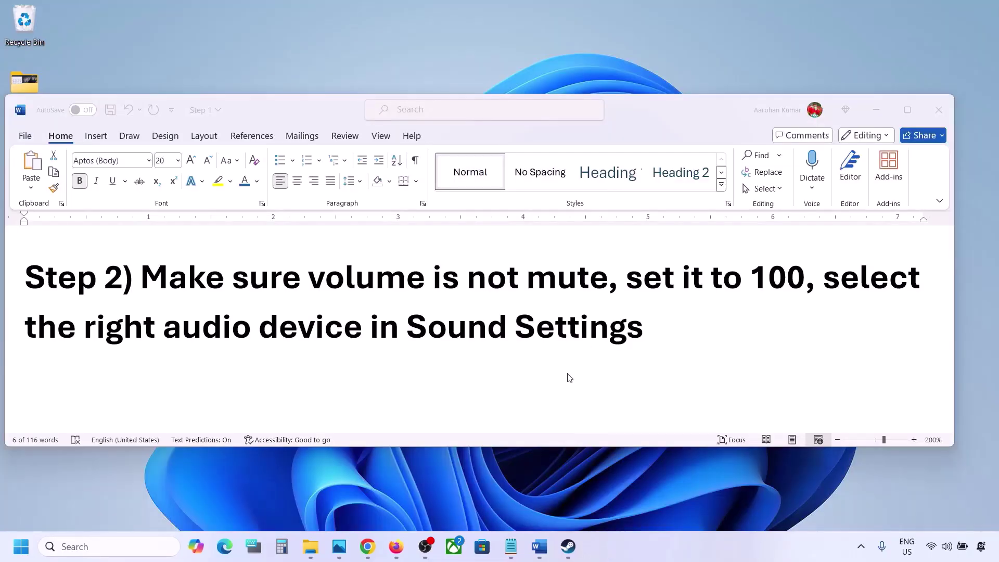
Read Step 3 (restart the game and PC) and Step 4's 48/44k Hz sample-rate instruction
{"action": "scroll", "coordinate": [463, 363], "scroll_direction": "down", "scroll_amount": 3}
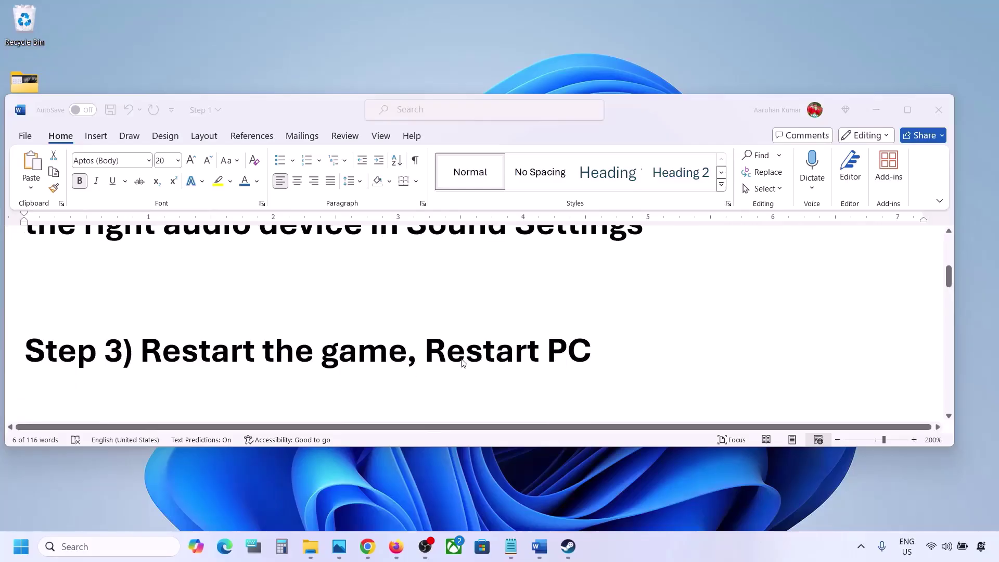
{"action": "left_click", "coordinate": [182, 352]}
{"action": "double_click", "coordinate": [182, 352]}
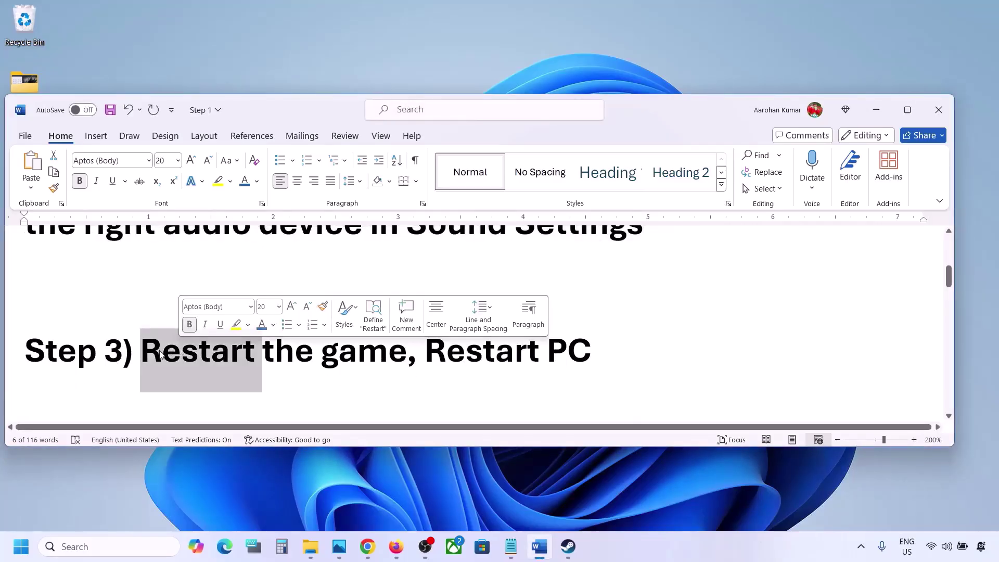
{"action": "left_click", "coordinate": [284, 348]}
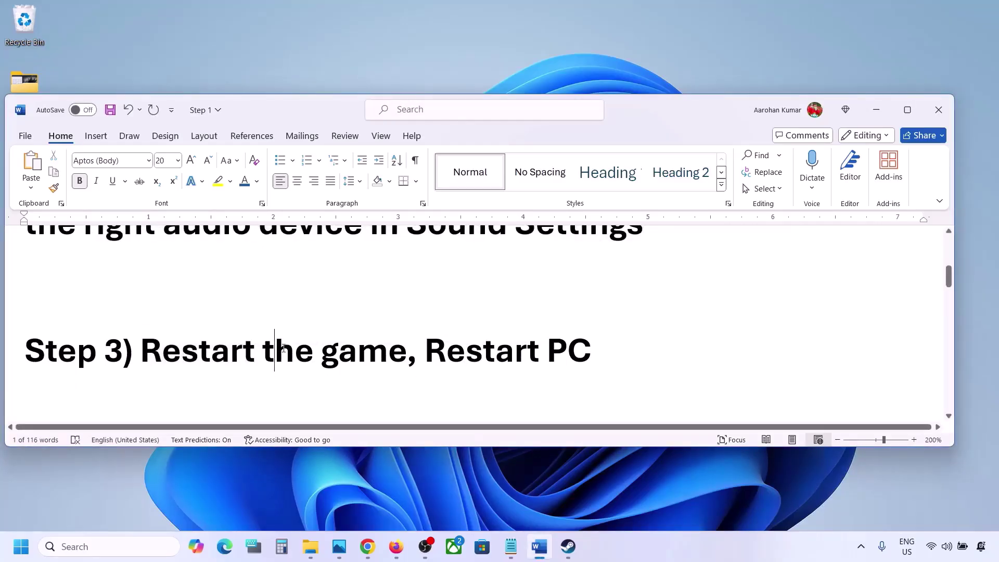
{"action": "left_click_drag", "start_coordinate": [257, 339], "coordinate": [590, 351]}
{"action": "left_click", "coordinate": [428, 350]}
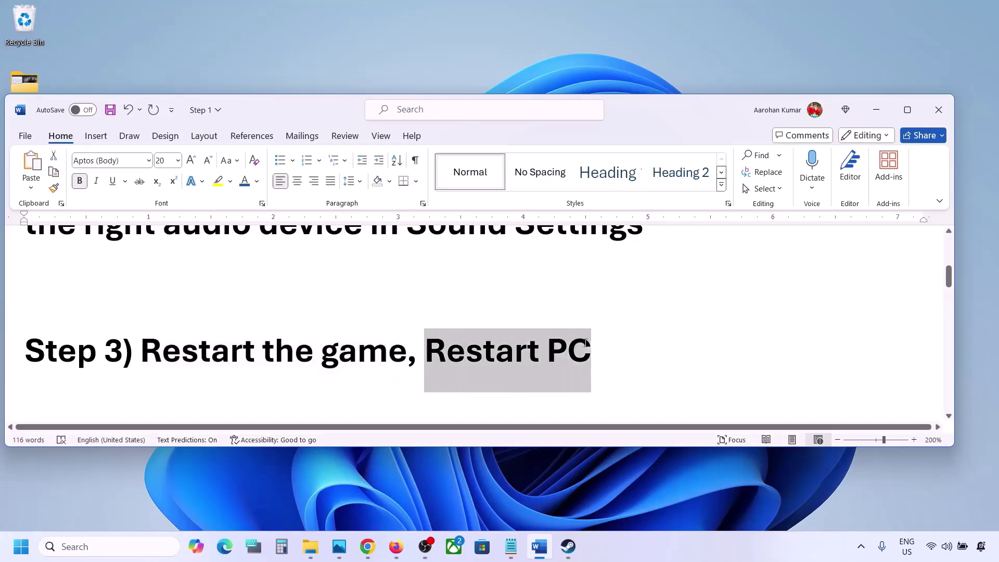
{"action": "scroll", "coordinate": [316, 342], "scroll_direction": "down", "scroll_amount": 3}
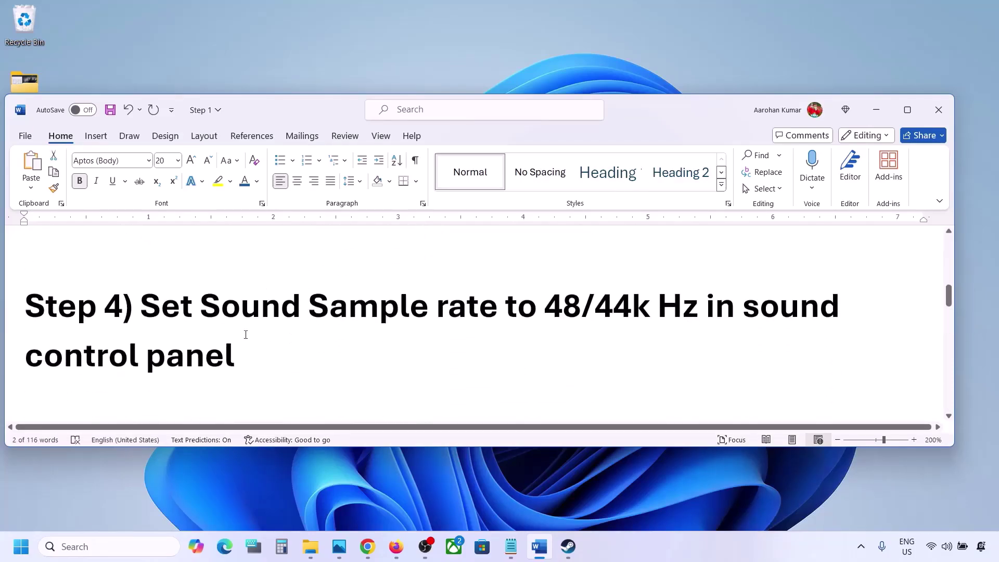
{"action": "left_click_drag", "start_coordinate": [145, 307], "coordinate": [635, 308]}
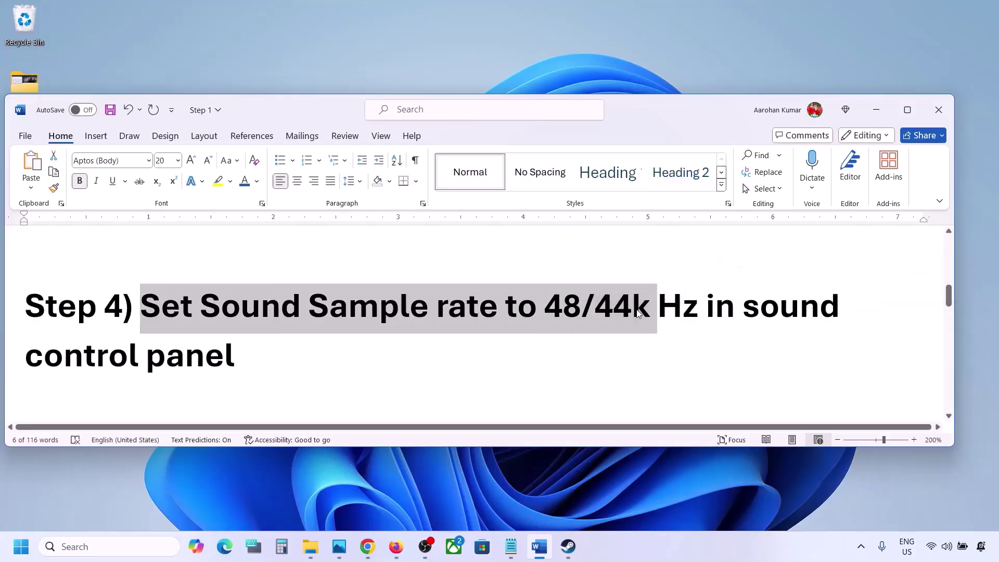
{"action": "left_click", "coordinate": [634, 309]}
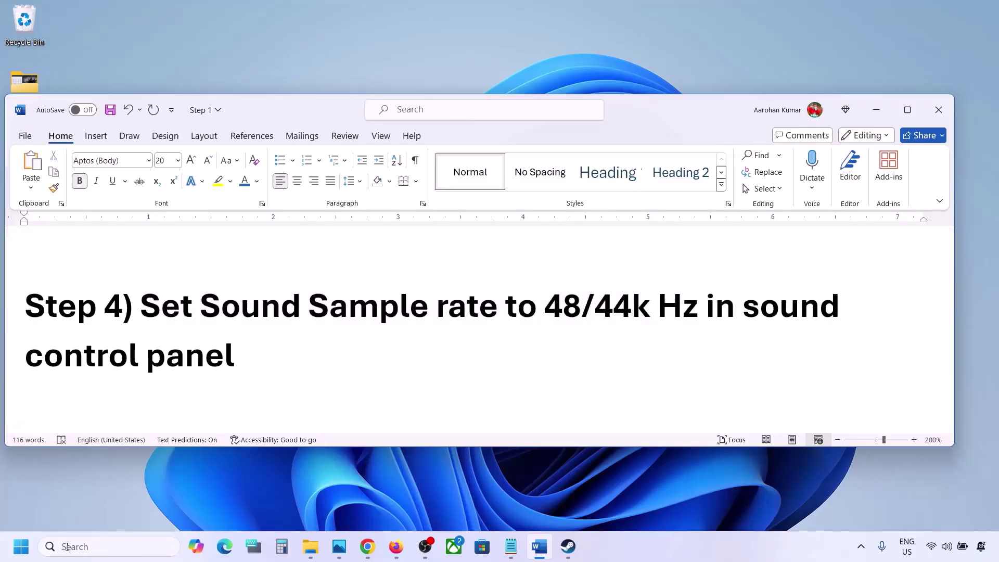
Search 'control' to open Control Panel, go to Hardware and Sound > Sound, and centre the dialog
{"action": "key", "text": "super"}
{"action": "type", "text": "control"}
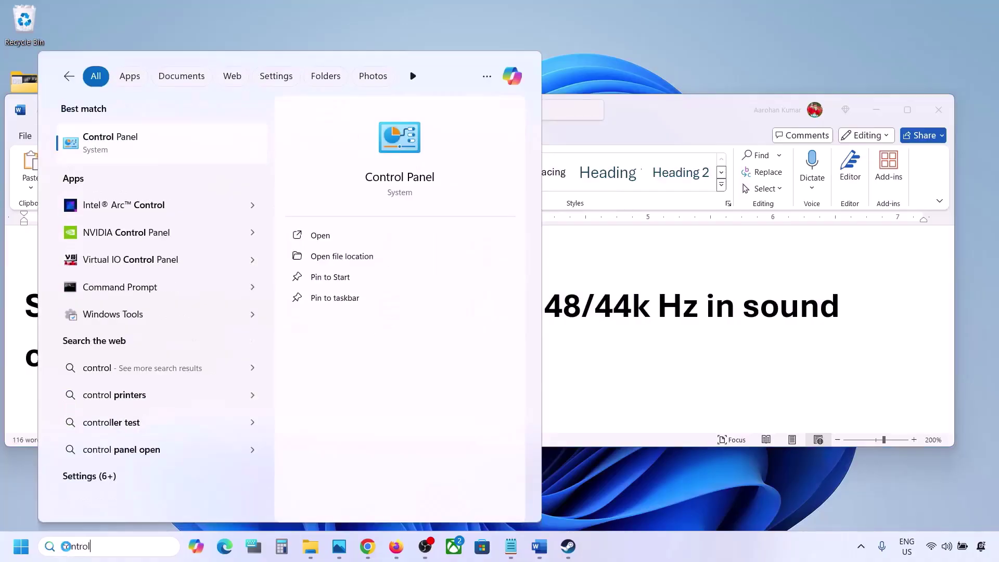
{"action": "key", "text": "Return"}
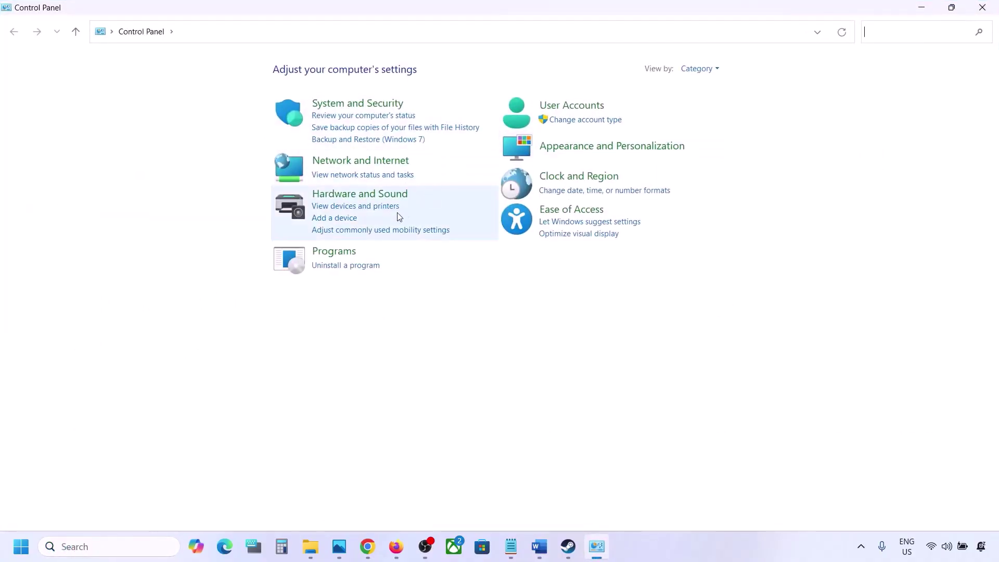
{"action": "left_click", "coordinate": [364, 197]}
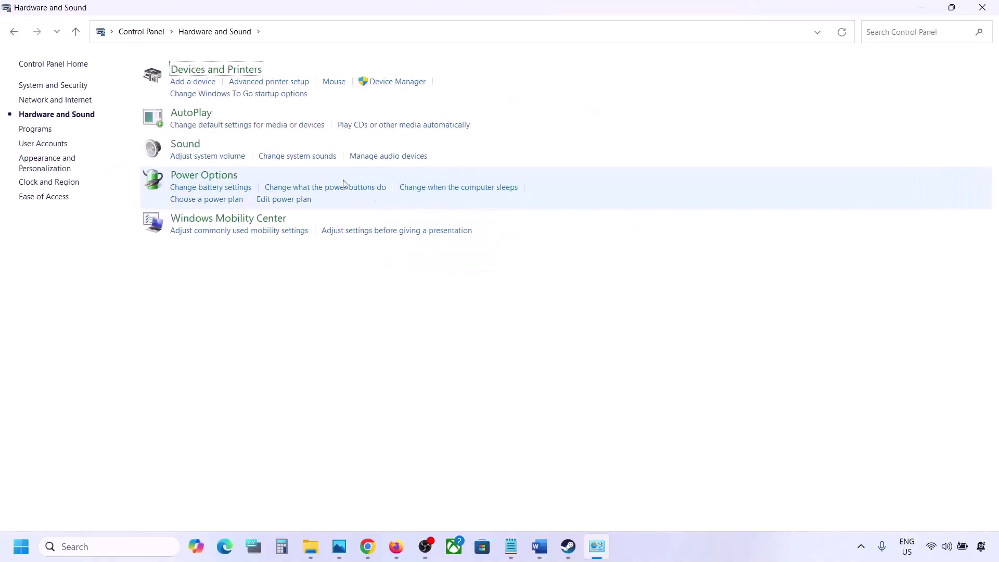
{"action": "left_click", "coordinate": [188, 150]}
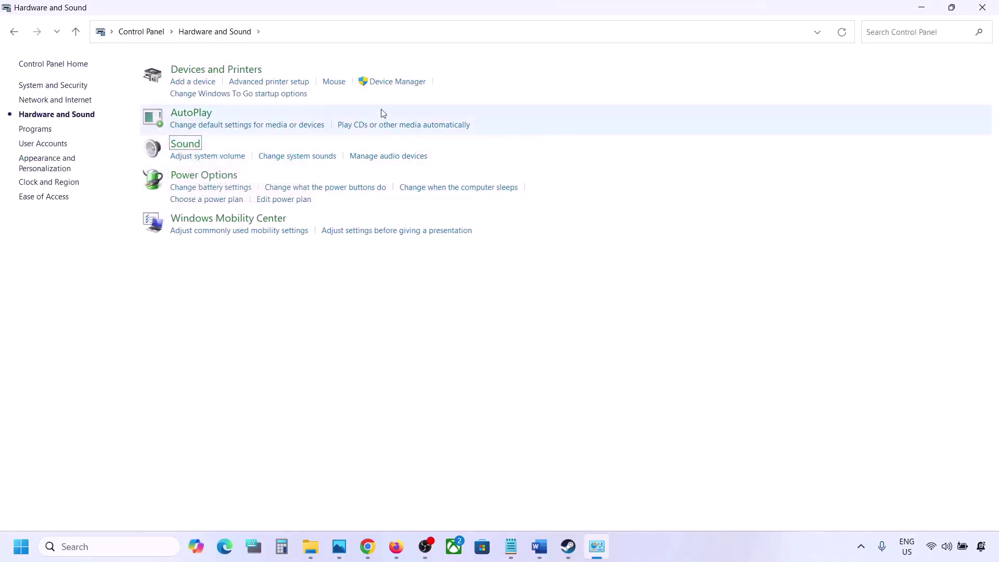
{"action": "left_click_drag", "start_coordinate": [193, 58], "coordinate": [449, 125]}
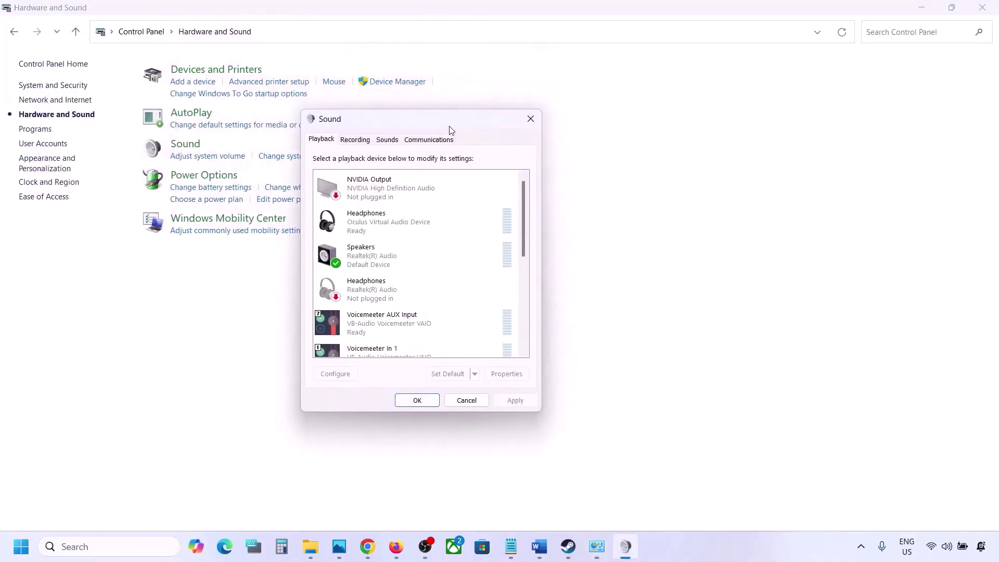
Open the Speakers (Realtek(R) Audio) Properties window from the Playback list
{"action": "left_click", "coordinate": [547, 545]}
{"action": "left_click", "coordinate": [547, 545]}
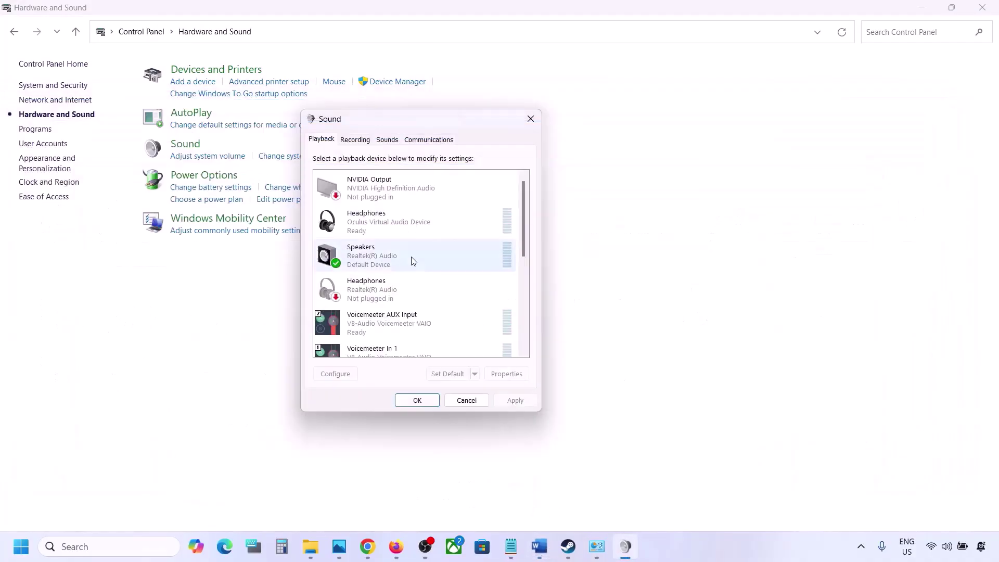
{"action": "left_click", "coordinate": [368, 262]}
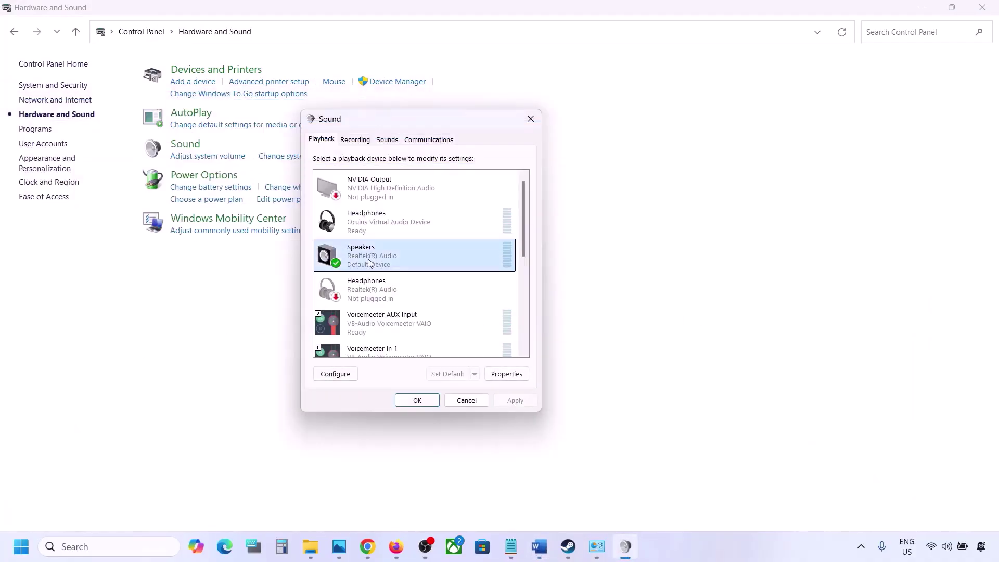
{"action": "right_click", "coordinate": [423, 261]}
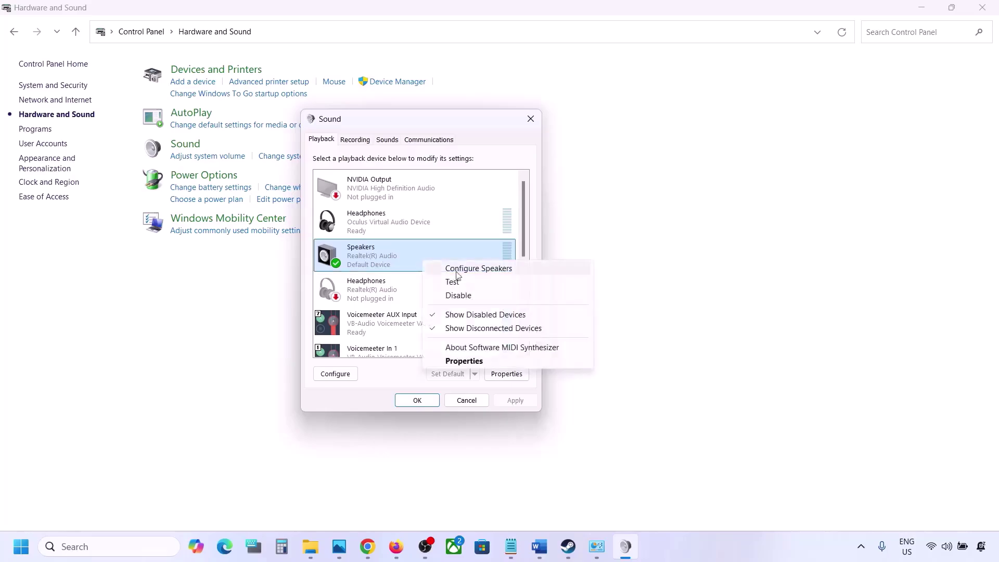
{"action": "left_click", "coordinate": [469, 360]}
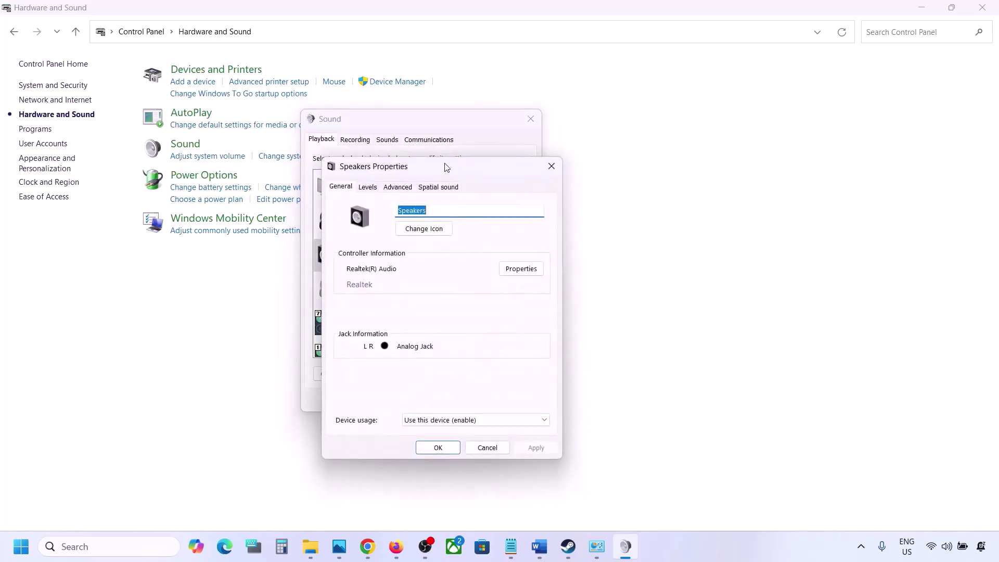
{"action": "left_click_drag", "start_coordinate": [446, 167], "coordinate": [500, 121]}
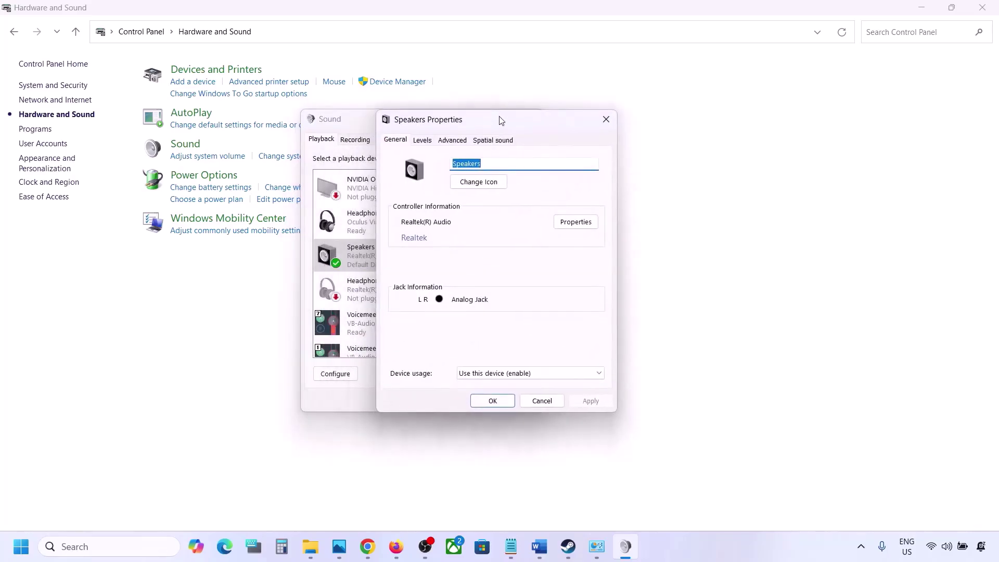
On the Advanced tab, review the Default Format list, keeping 24 bit, 48000 Hz
{"action": "left_click", "coordinate": [450, 141]}
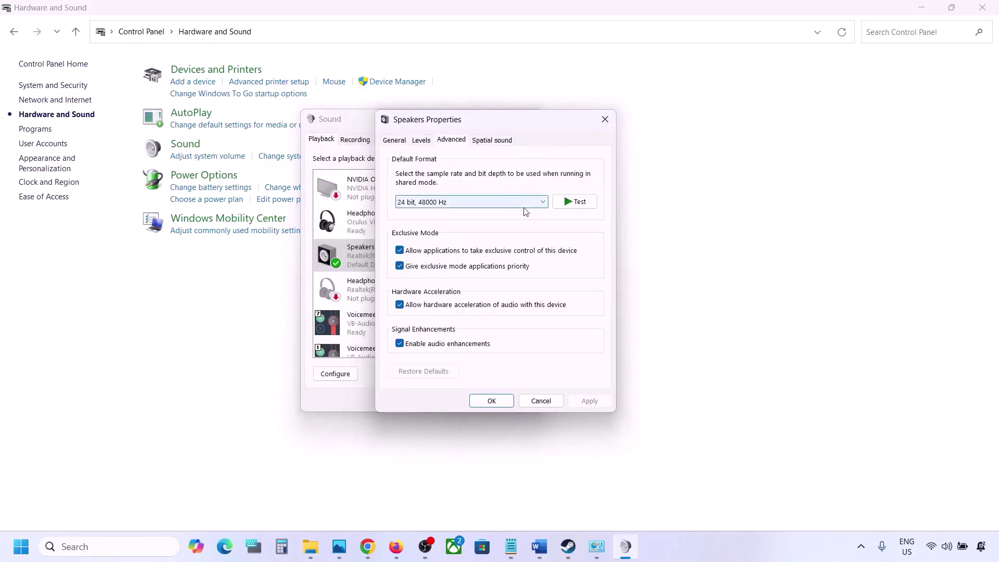
{"action": "left_click", "coordinate": [544, 206]}
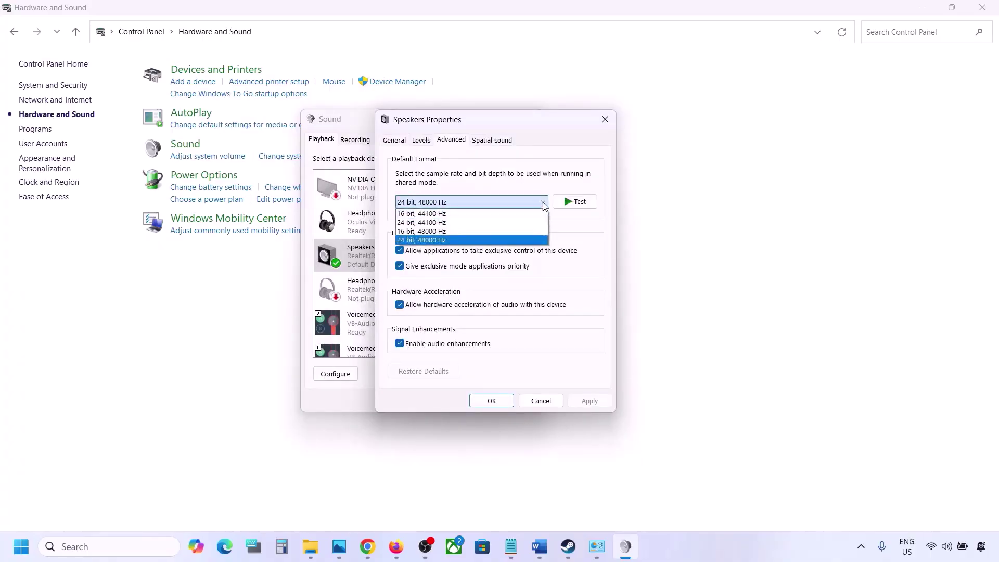
{"action": "left_click", "coordinate": [584, 252]}
Check the Step 4 note on 48/44k and keep the Speakers at 24 bit, 48000 Hz
{"action": "left_click", "coordinate": [546, 557]}
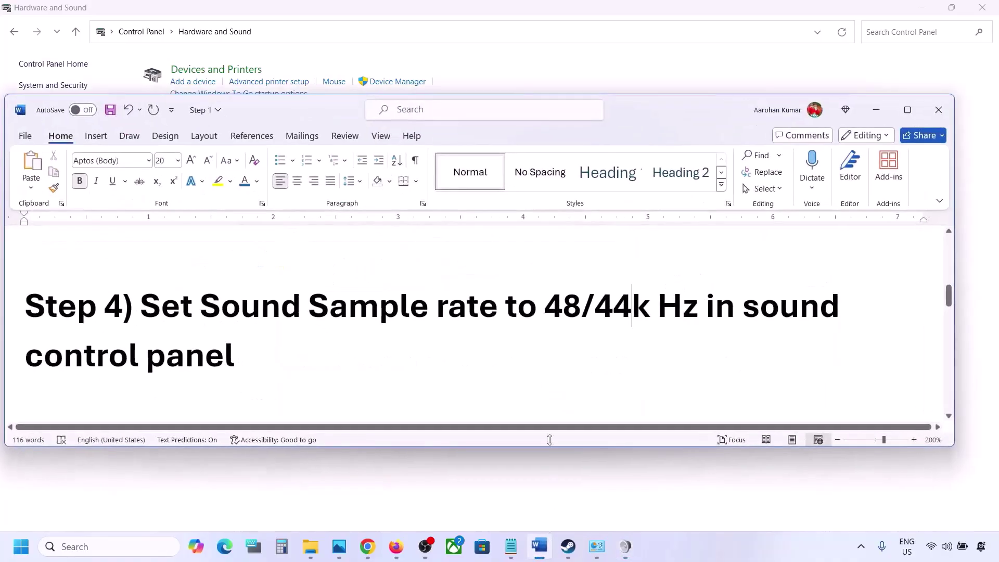
{"action": "left_click_drag", "start_coordinate": [556, 318], "coordinate": [650, 315]}
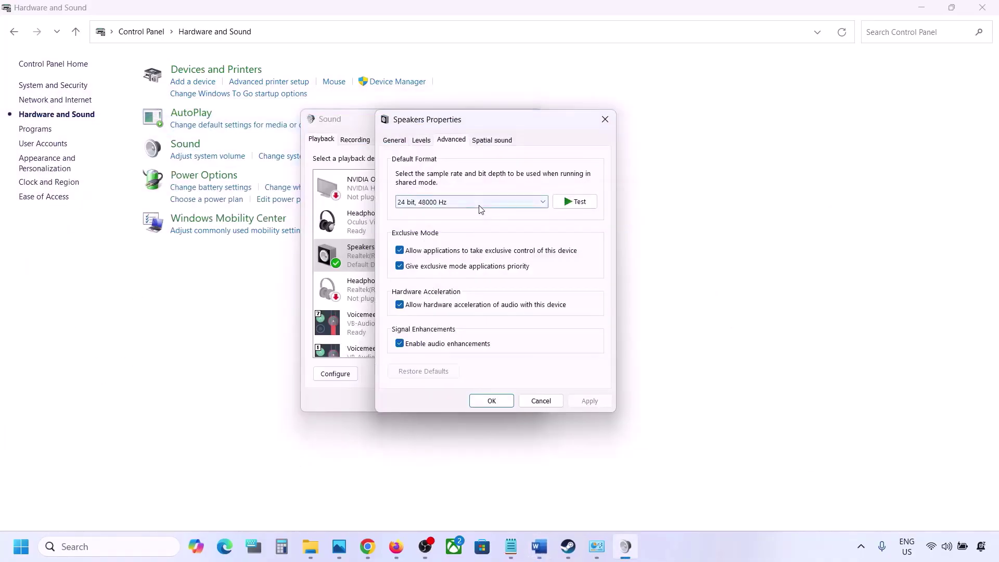
{"action": "left_click", "coordinate": [476, 202]}
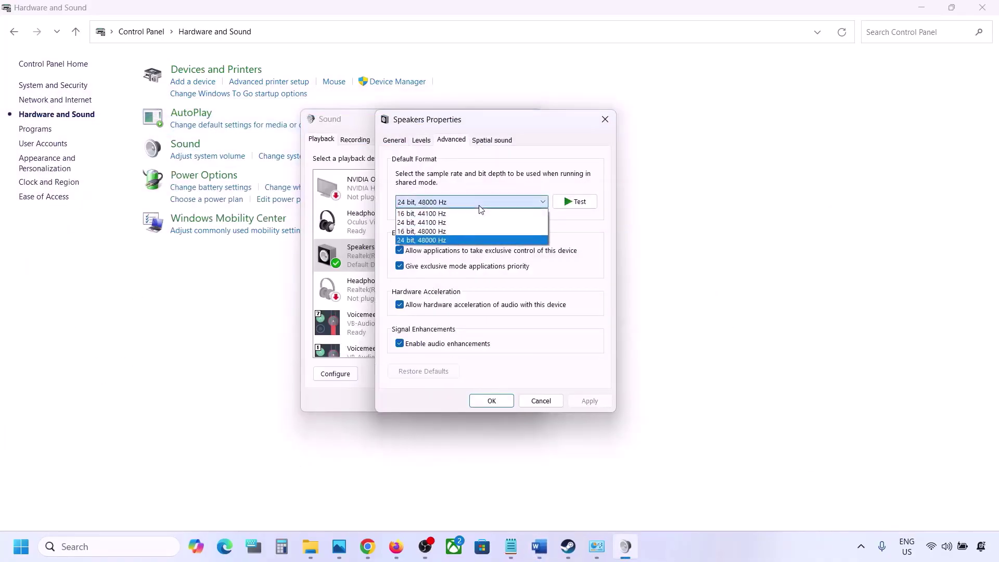
{"action": "left_click", "coordinate": [438, 240]}
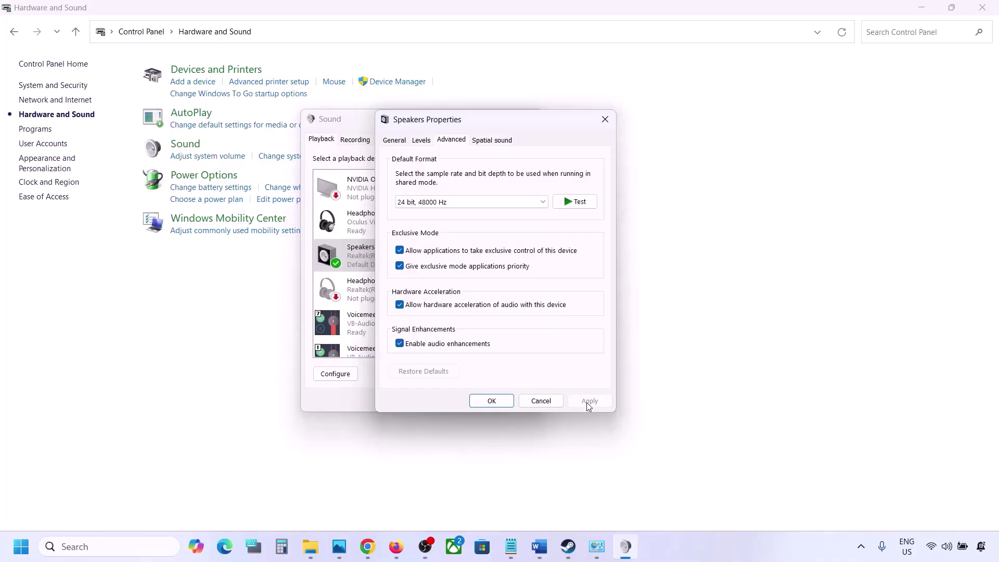
Apply 24 bit, 44100 Hz as the Speakers' format, accepting the device-in-use warning
{"action": "left_click", "coordinate": [502, 203]}
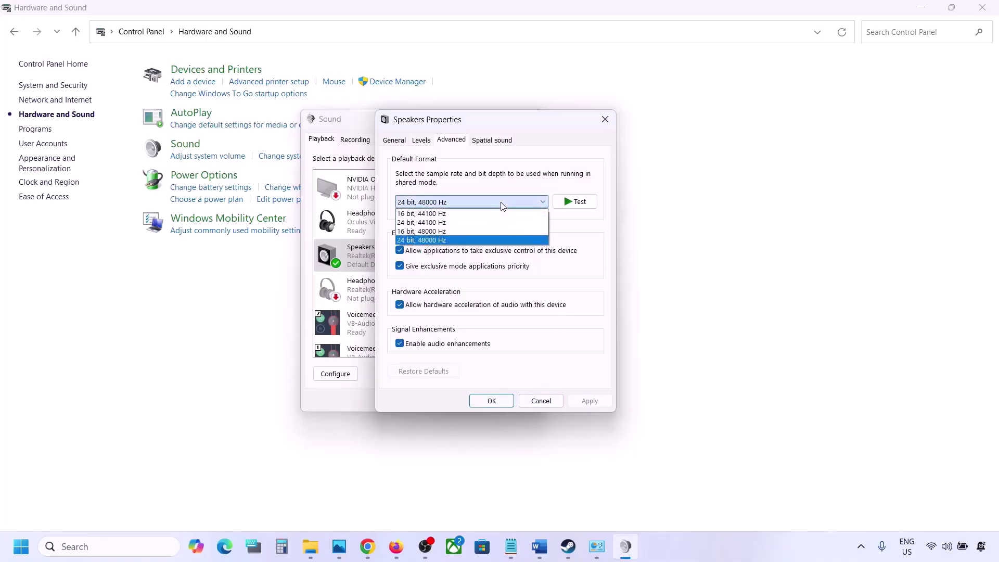
{"action": "left_click", "coordinate": [443, 223]}
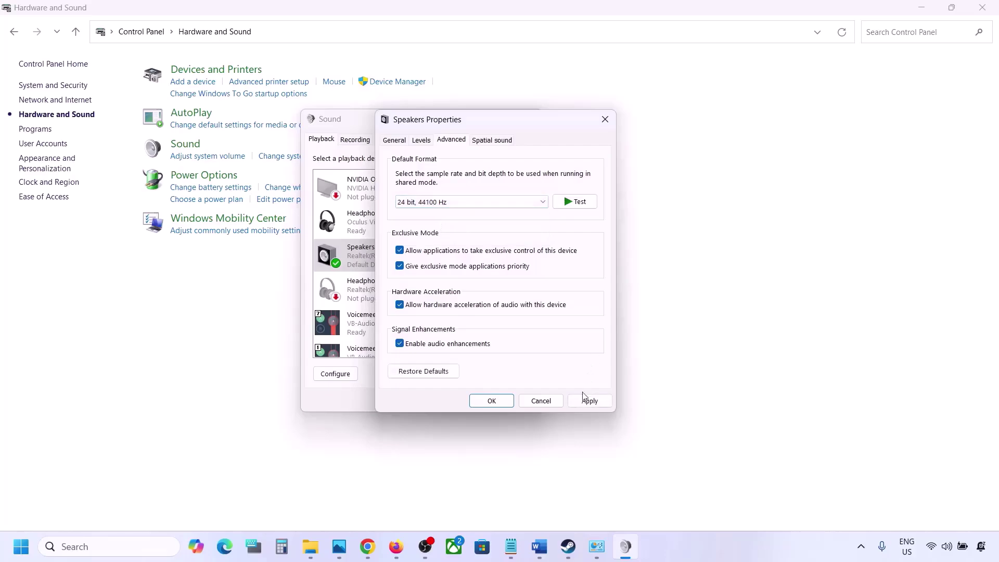
{"action": "left_click", "coordinate": [580, 406]}
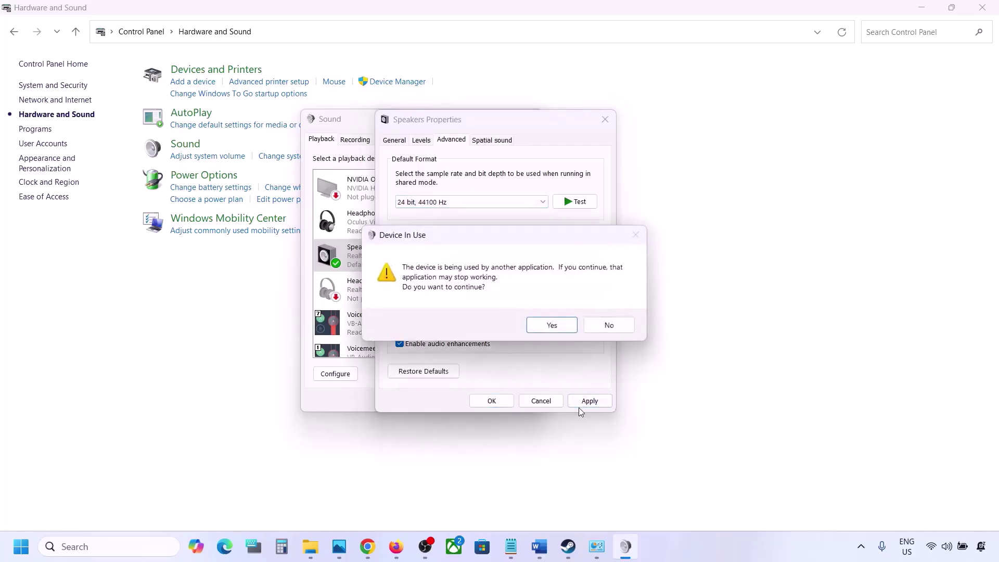
{"action": "left_click", "coordinate": [552, 326]}
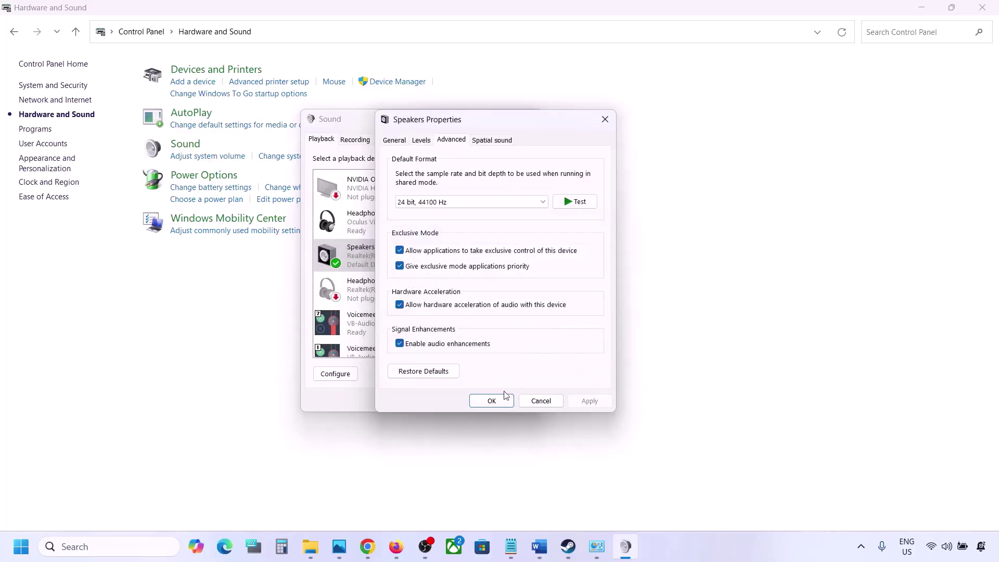
Switch back to 24 bit, 48000 Hz, apply it, and close both sound dialogs
{"action": "left_click", "coordinate": [447, 205]}
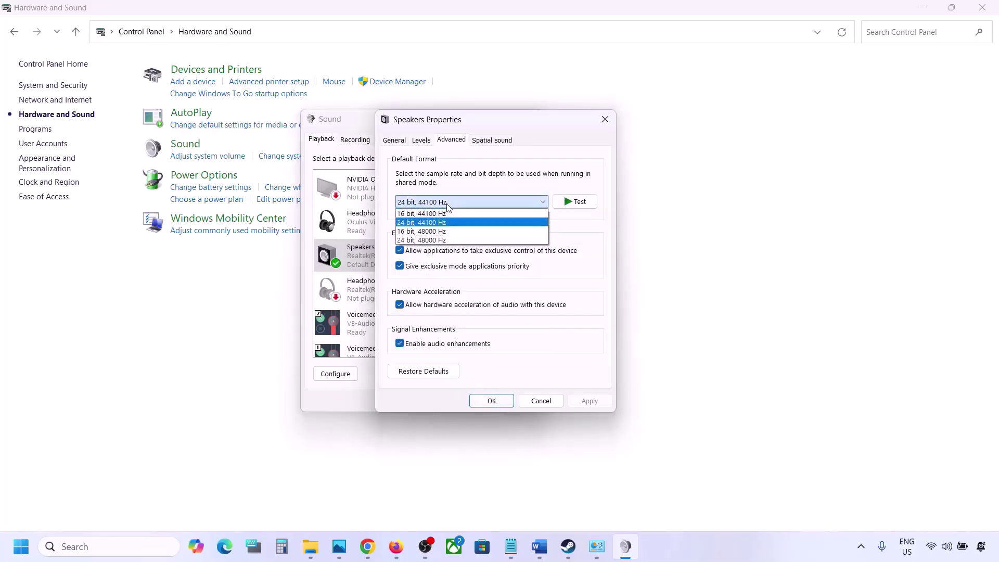
{"action": "left_click", "coordinate": [435, 241]}
{"action": "left_click", "coordinate": [583, 404]}
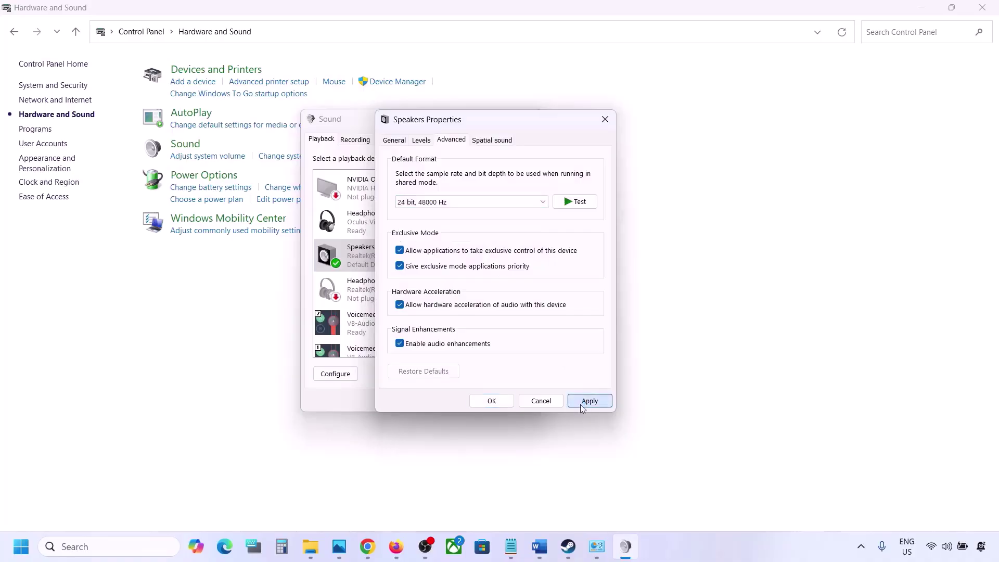
{"action": "left_click", "coordinate": [491, 401]}
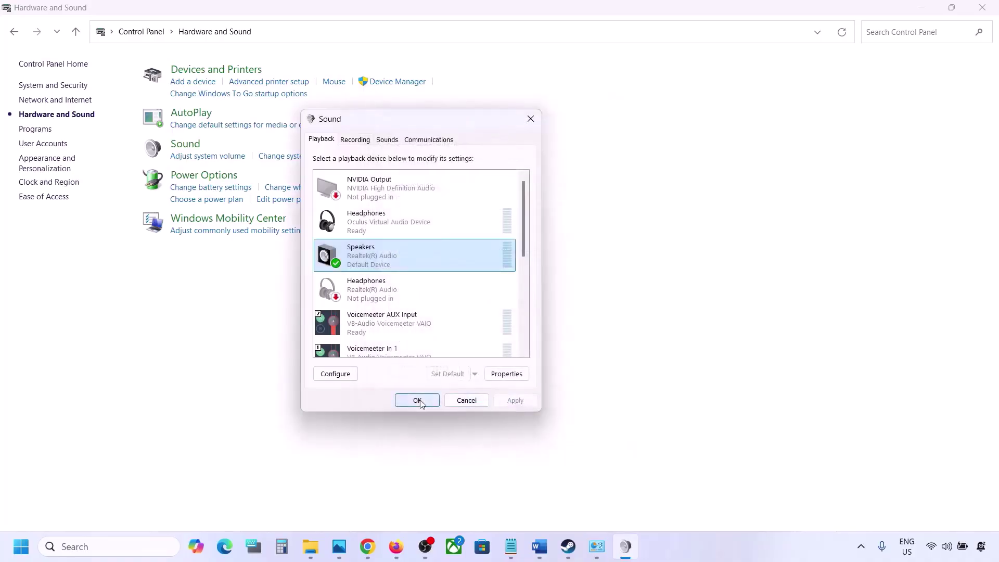
{"action": "left_click", "coordinate": [417, 401]}
Read through the Step 5 tip about connecting the controller once sound is established
{"action": "left_click", "coordinate": [540, 546]}
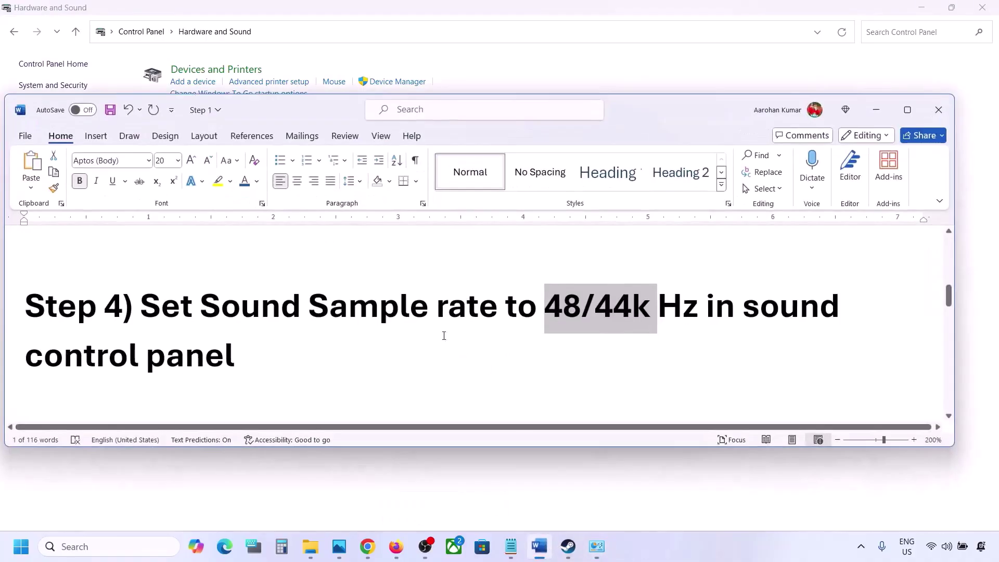
{"action": "scroll", "coordinate": [411, 328], "scroll_direction": "down", "scroll_amount": 4}
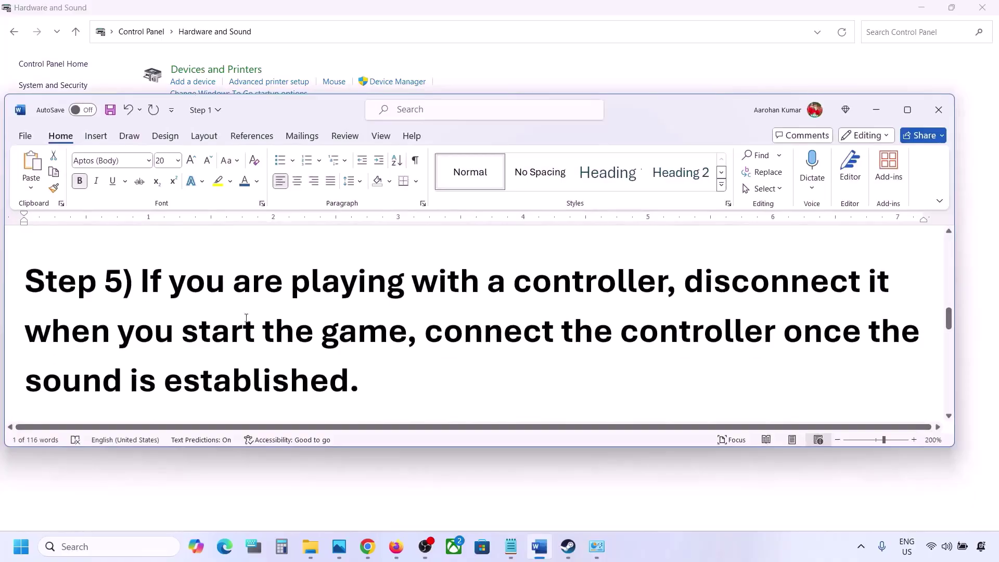
{"action": "left_click_drag", "start_coordinate": [161, 288], "coordinate": [866, 336]}
{"action": "left_click_drag", "start_coordinate": [535, 363], "coordinate": [350, 371]}
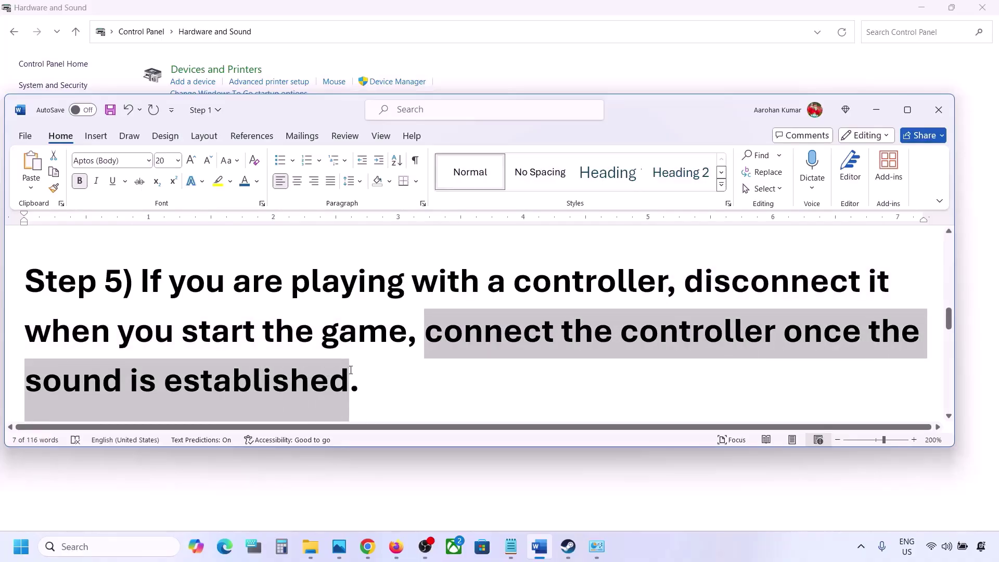
{"action": "left_click", "coordinate": [350, 370]}
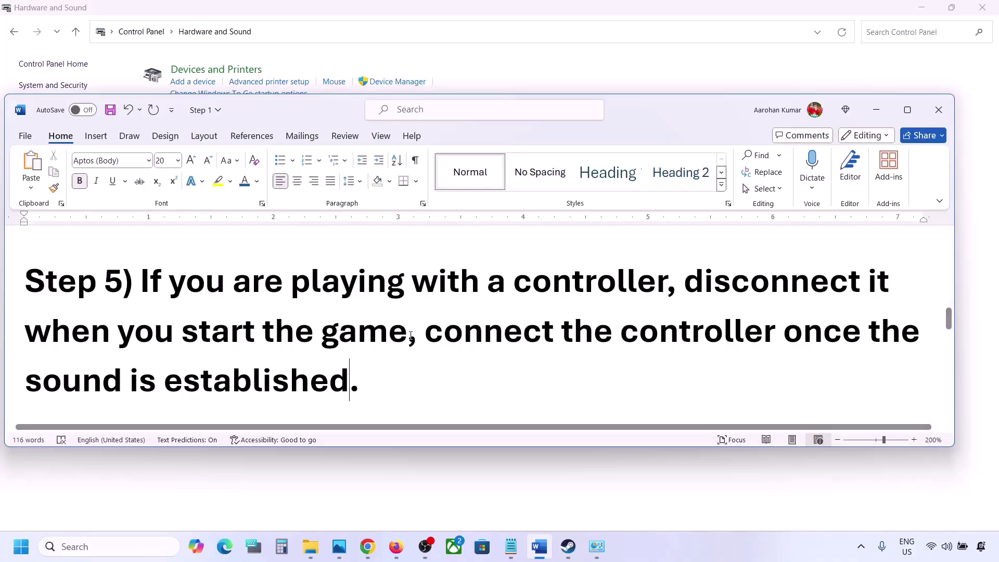
Highlight the Step 6 heading 'Turn off Spatial Sound' in the notes
{"action": "scroll", "coordinate": [411, 336], "scroll_direction": "down", "scroll_amount": 5}
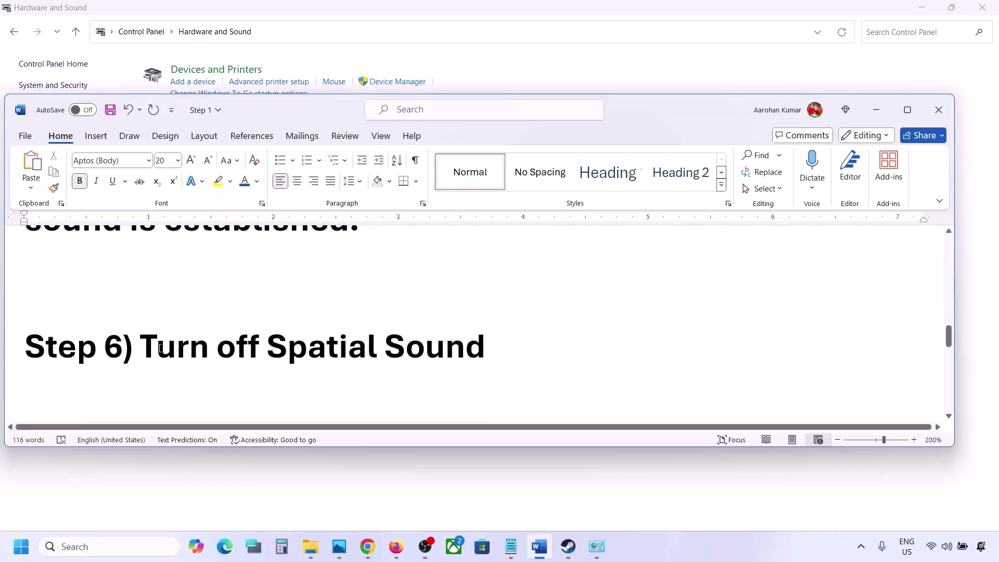
{"action": "left_click_drag", "start_coordinate": [141, 348], "coordinate": [485, 347]}
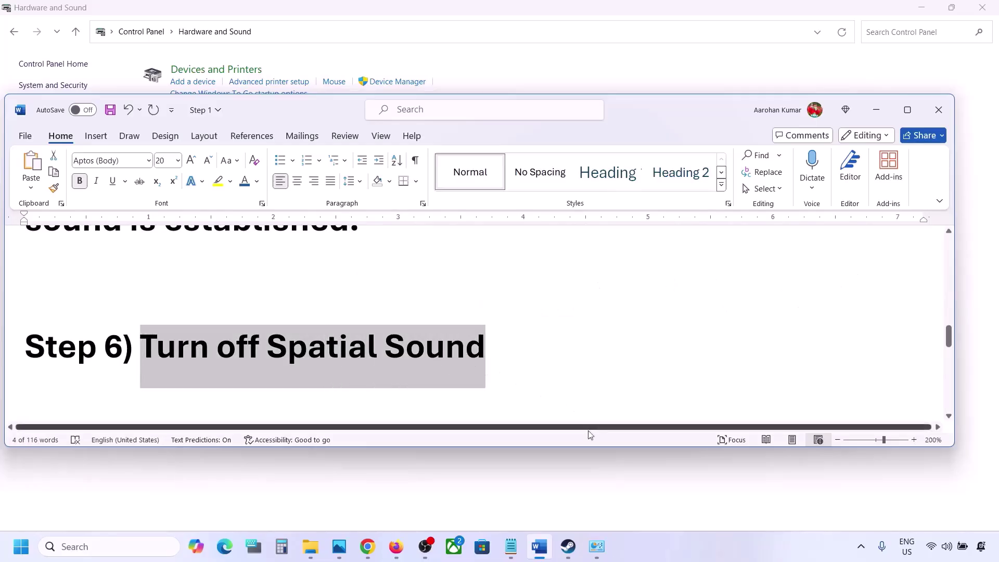
{"action": "left_click", "coordinate": [100, 546]}
Open Control Panel's Hardware and Sound > Sound and bring up the Speakers properties
{"action": "type", "text": "control"}
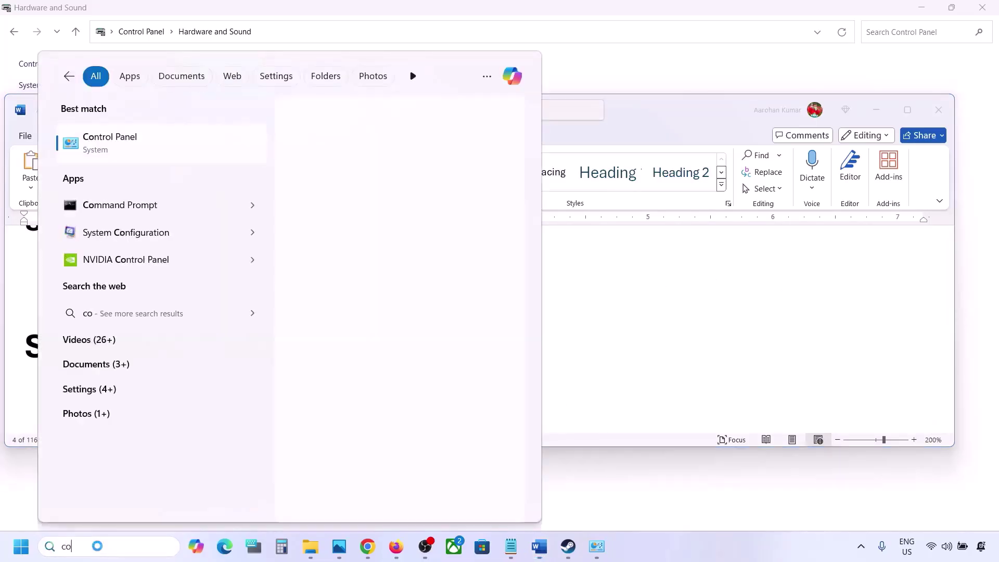
{"action": "key", "text": "Return"}
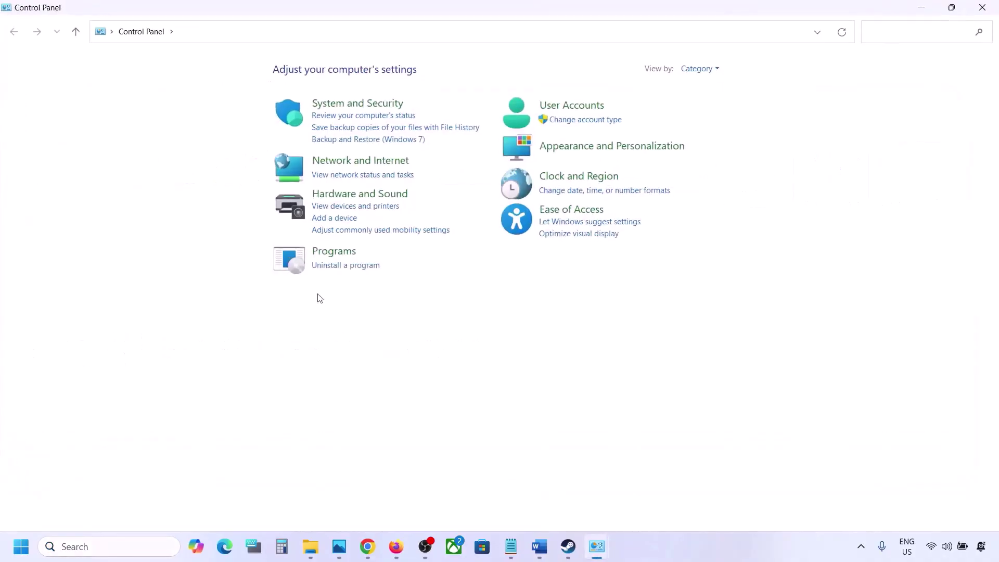
{"action": "left_click", "coordinate": [350, 194]}
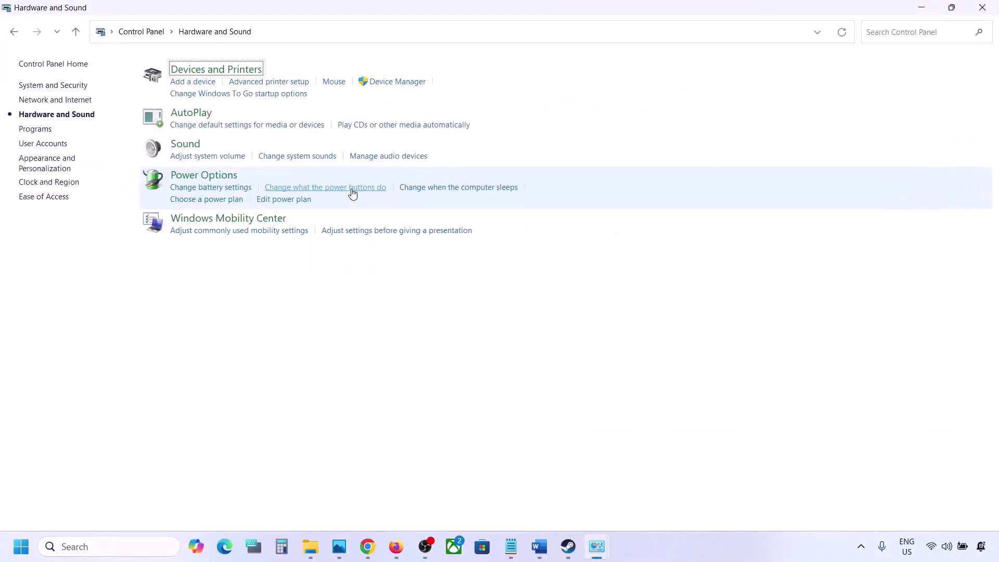
{"action": "left_click", "coordinate": [193, 149]}
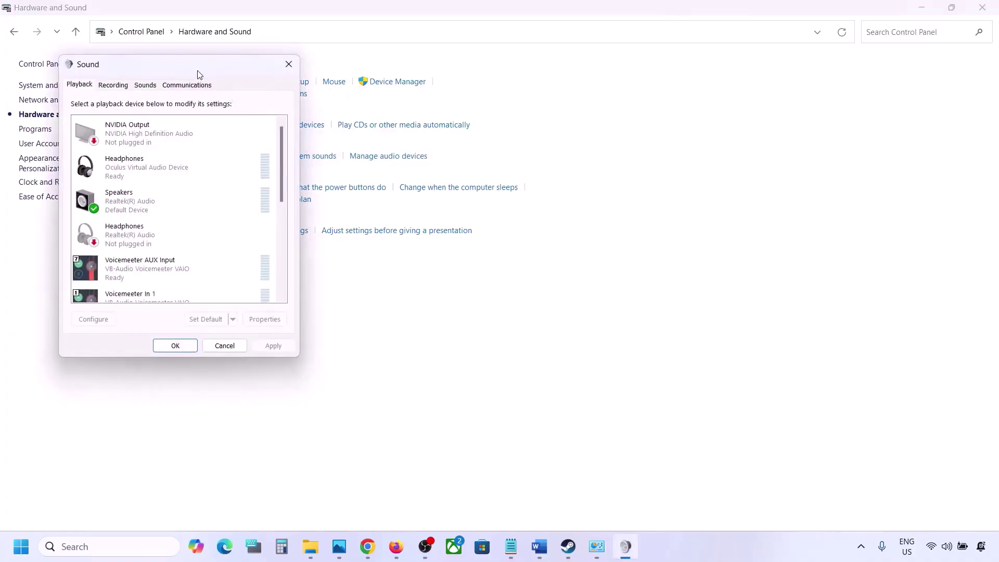
{"action": "left_click_drag", "start_coordinate": [197, 73], "coordinate": [431, 121]}
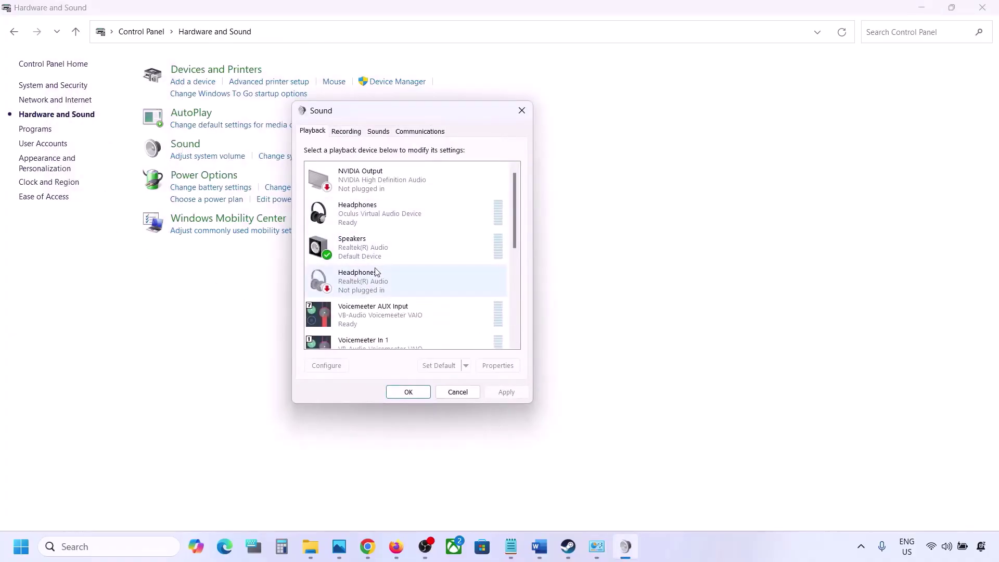
{"action": "left_click", "coordinate": [383, 248]}
{"action": "right_click", "coordinate": [383, 248]}
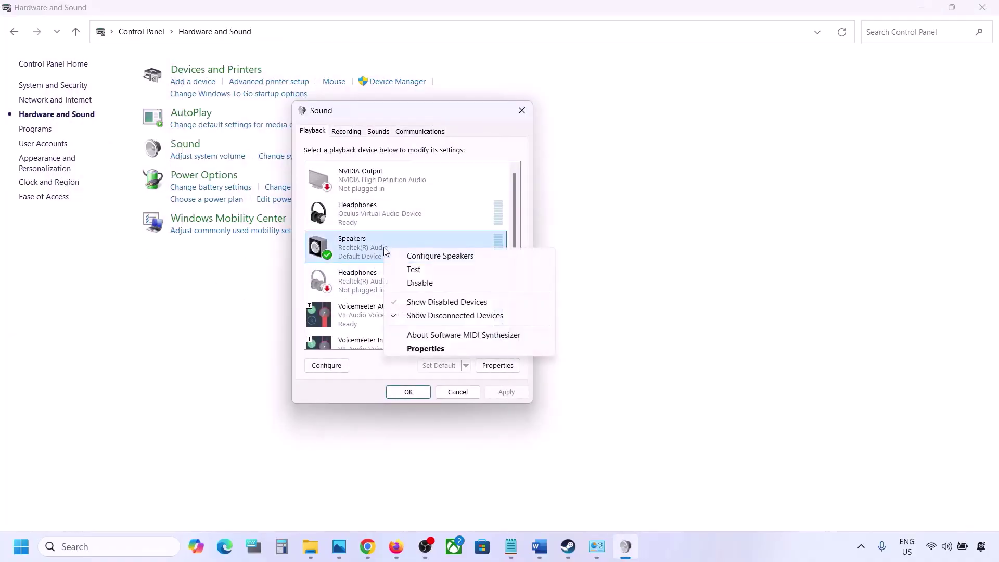
{"action": "left_click", "coordinate": [425, 348]}
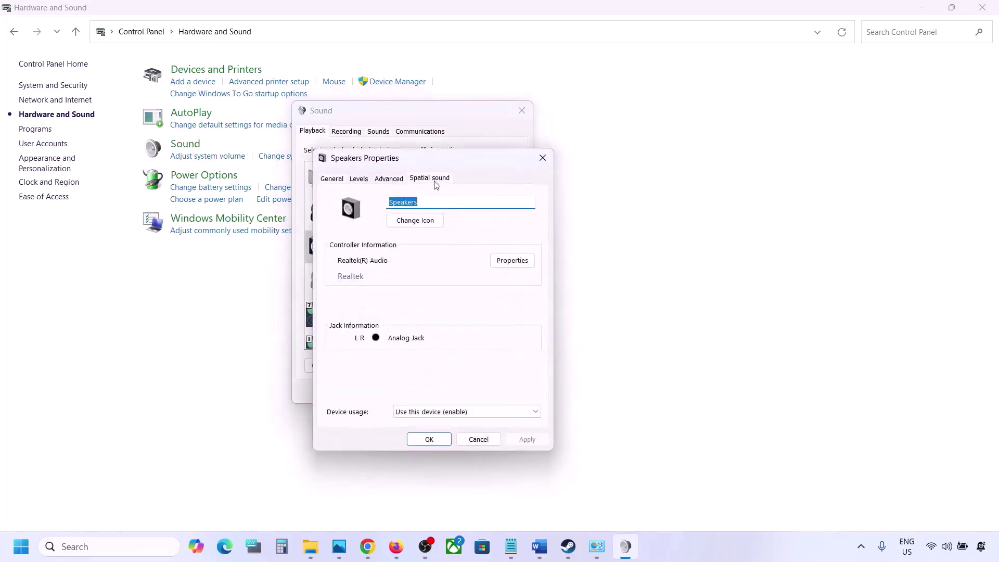
Set the Speakers' spatial sound to Off, apply it, and close both dialogs
{"action": "left_click", "coordinate": [437, 179]}
{"action": "left_click", "coordinate": [366, 241]}
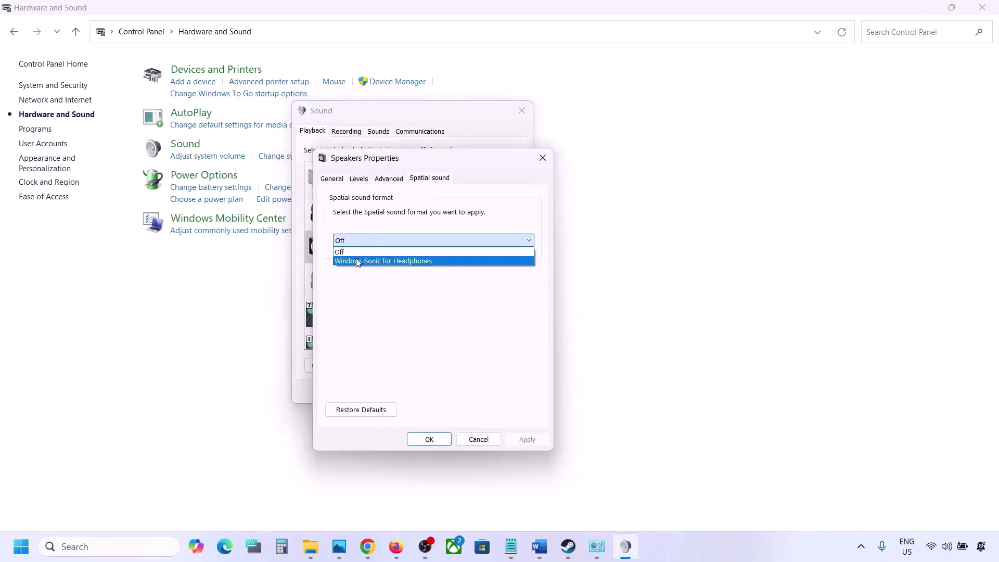
{"action": "left_click", "coordinate": [344, 253]}
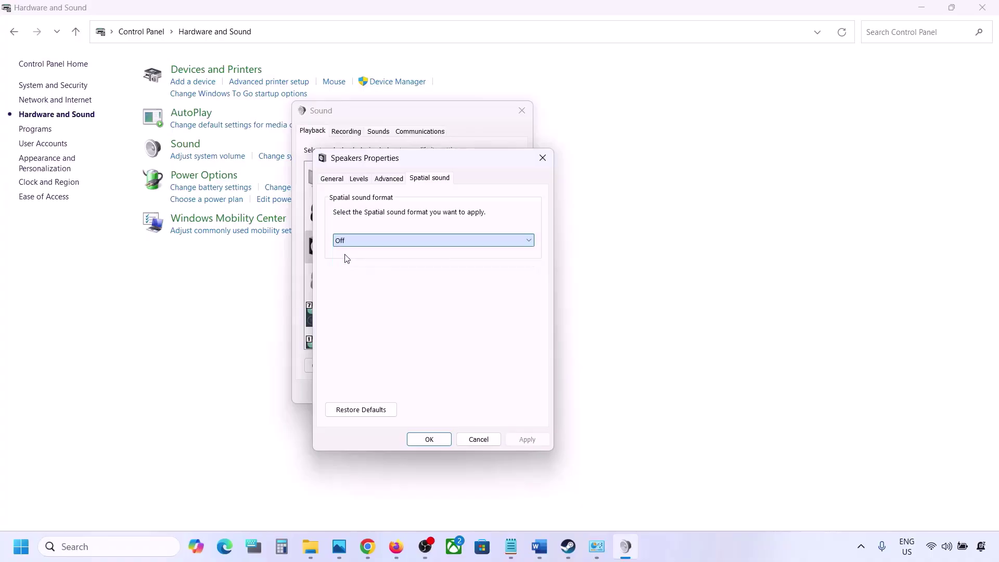
{"action": "left_click", "coordinate": [524, 444]}
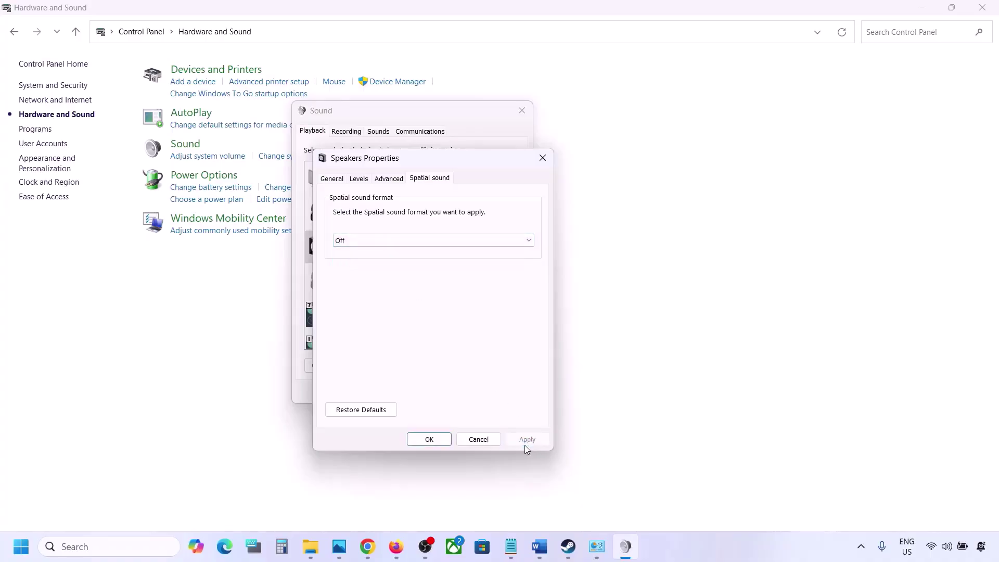
{"action": "left_click", "coordinate": [435, 439]}
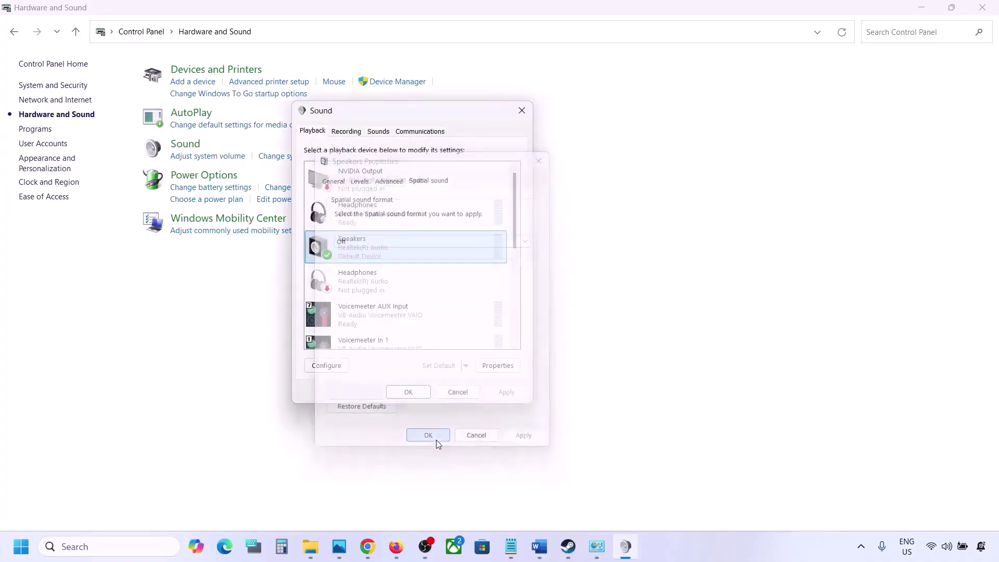
{"action": "left_click", "coordinate": [421, 394]}
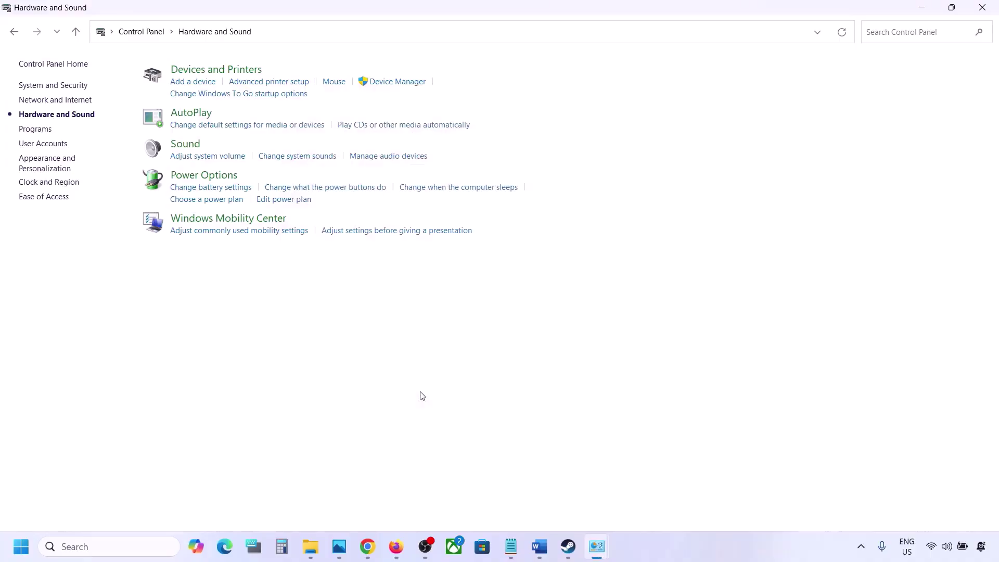